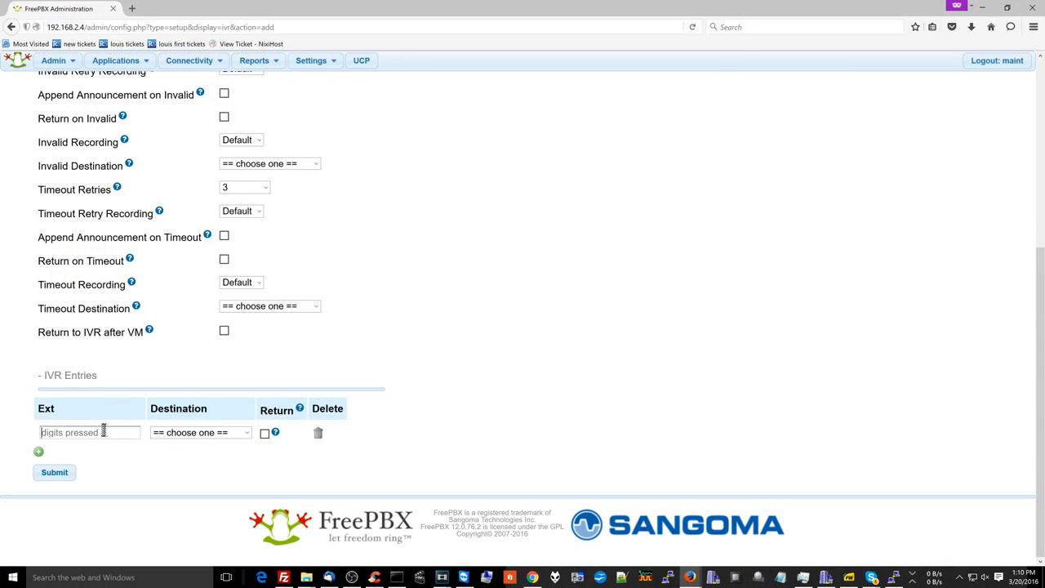
Route IVR entry 1 to Voicemail for extension 101 (busy) and try to submit the IVR.
click(214, 433)
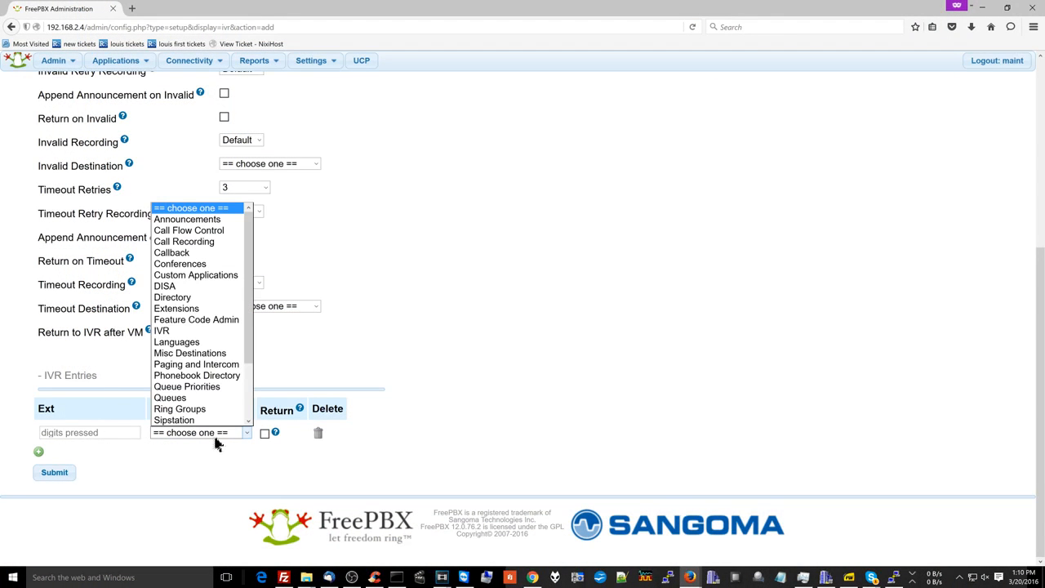
scroll(221, 400, down, 2)
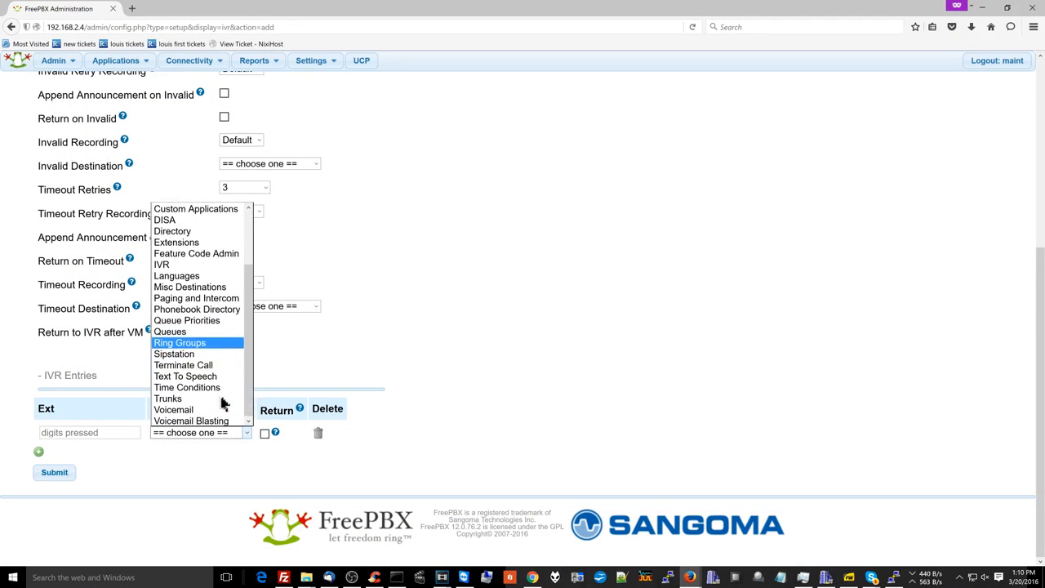
click(217, 408)
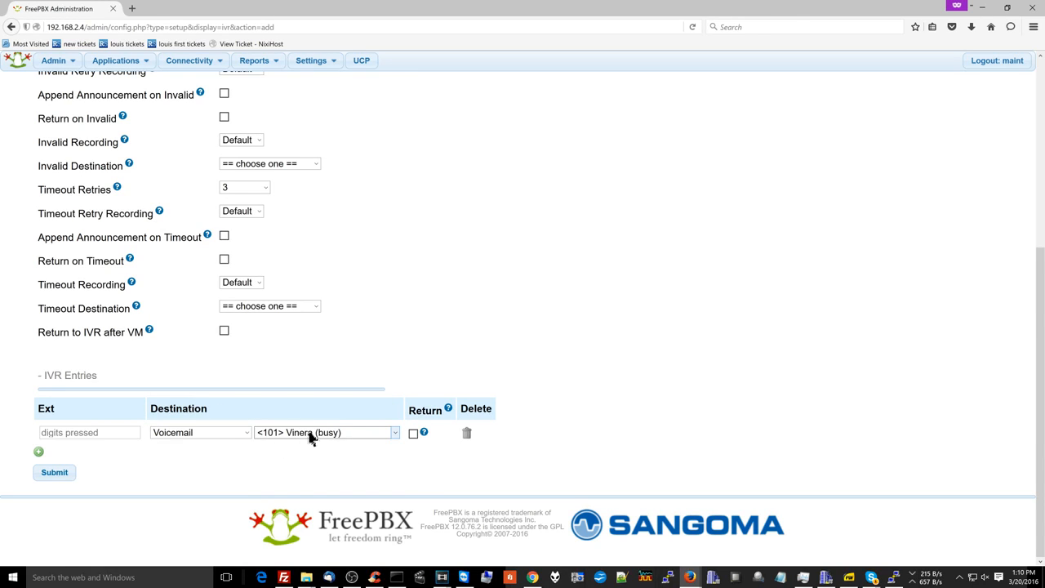
click(310, 433)
click(250, 440)
click(78, 430)
text(1)
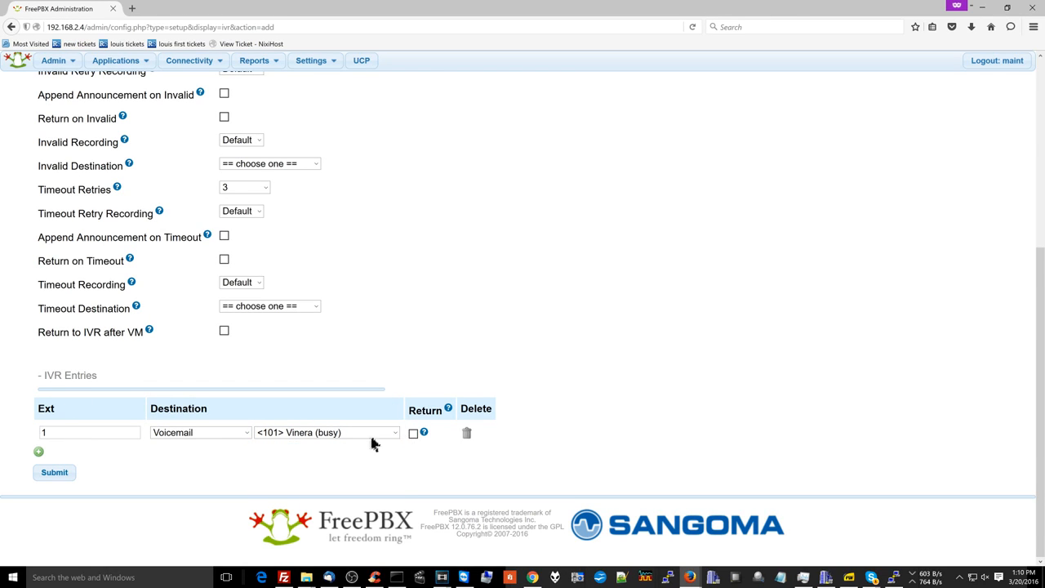
click(55, 472)
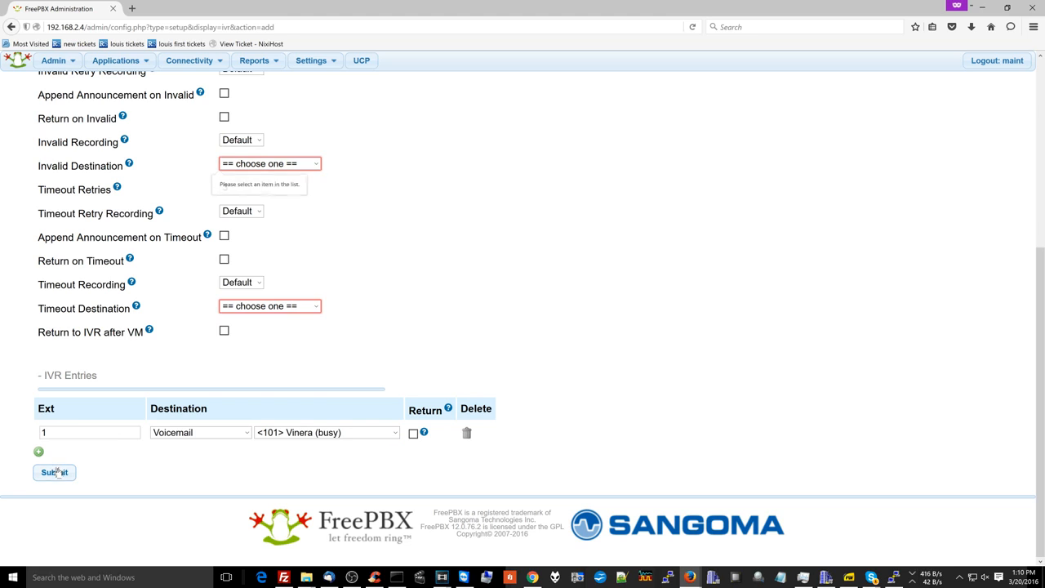
Set both the Invalid Destination and the Timeout Destination to Voicemail for extension 101 (busy).
click(276, 166)
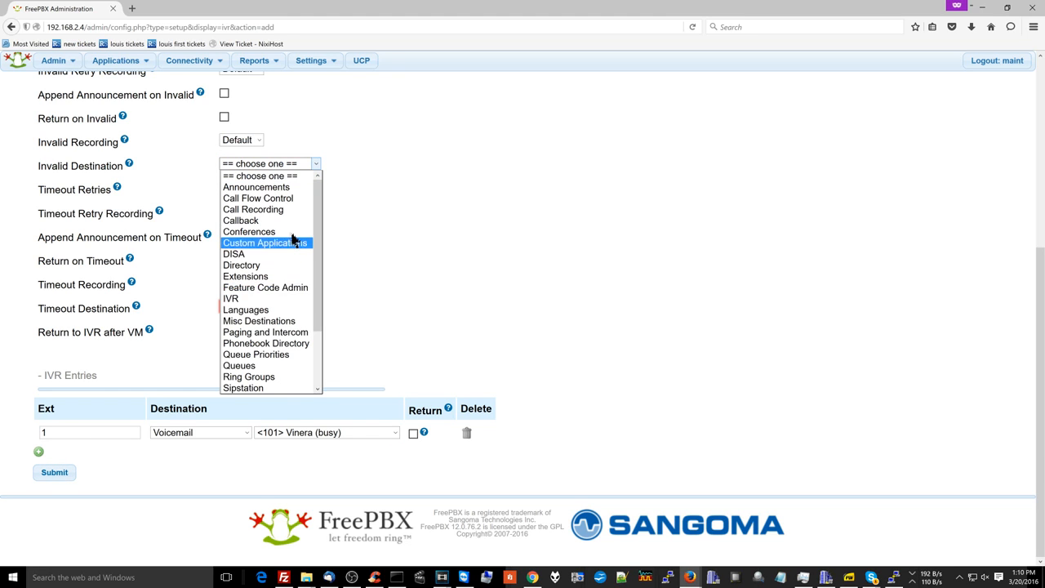
scroll(288, 300, down, 1)
scroll(284, 326, down, 1)
click(281, 374)
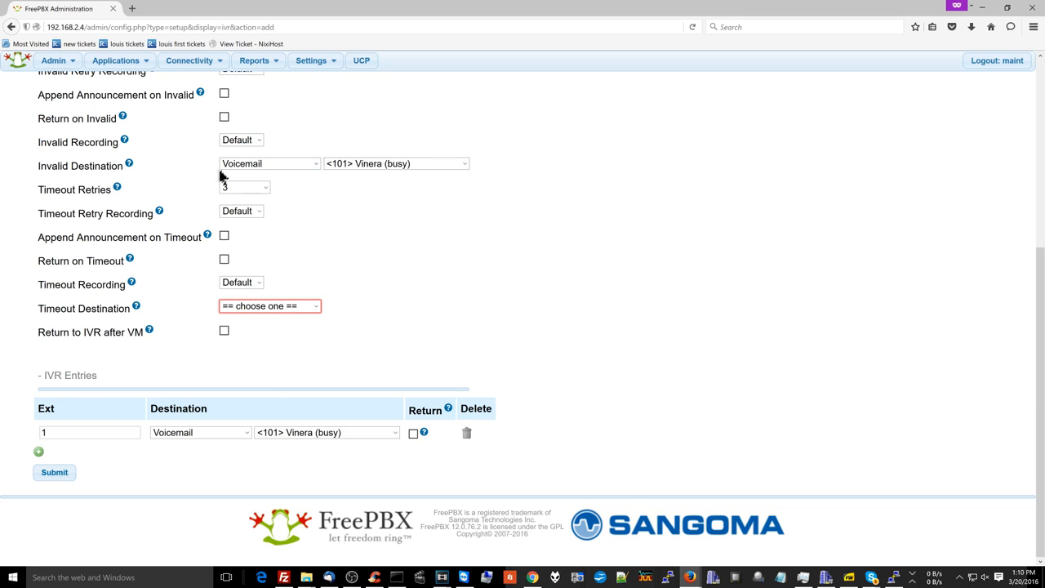
click(250, 309)
scroll(264, 522, down, 2)
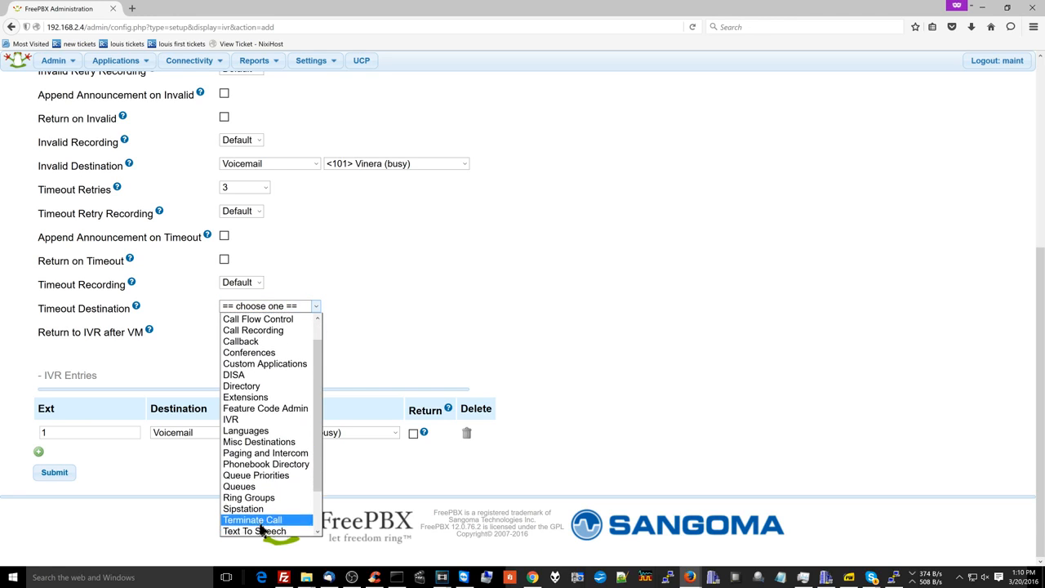
click(264, 520)
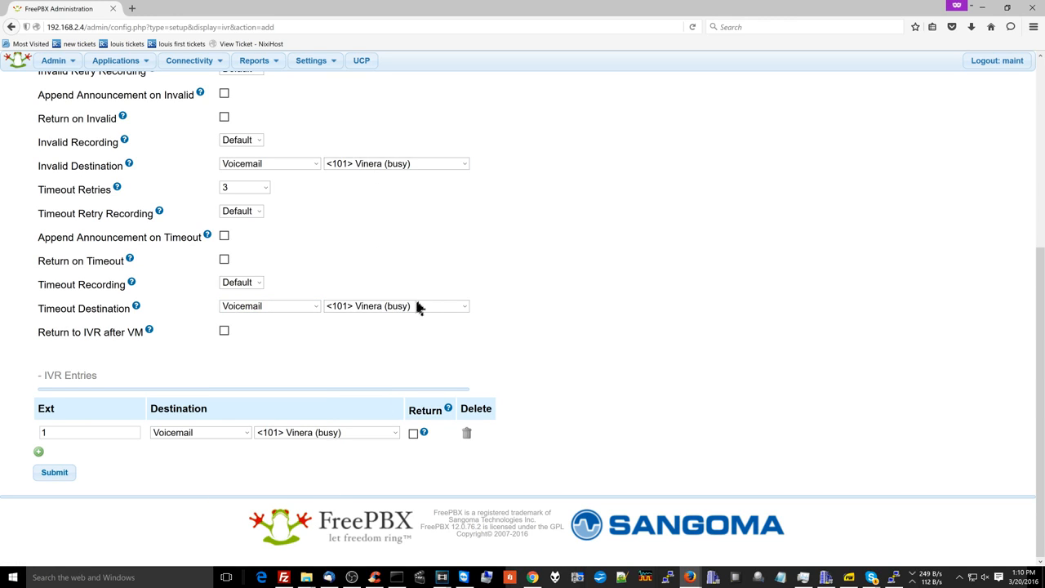
Add a second IVR entry for digit 2 and look through its destination options.
click(39, 453)
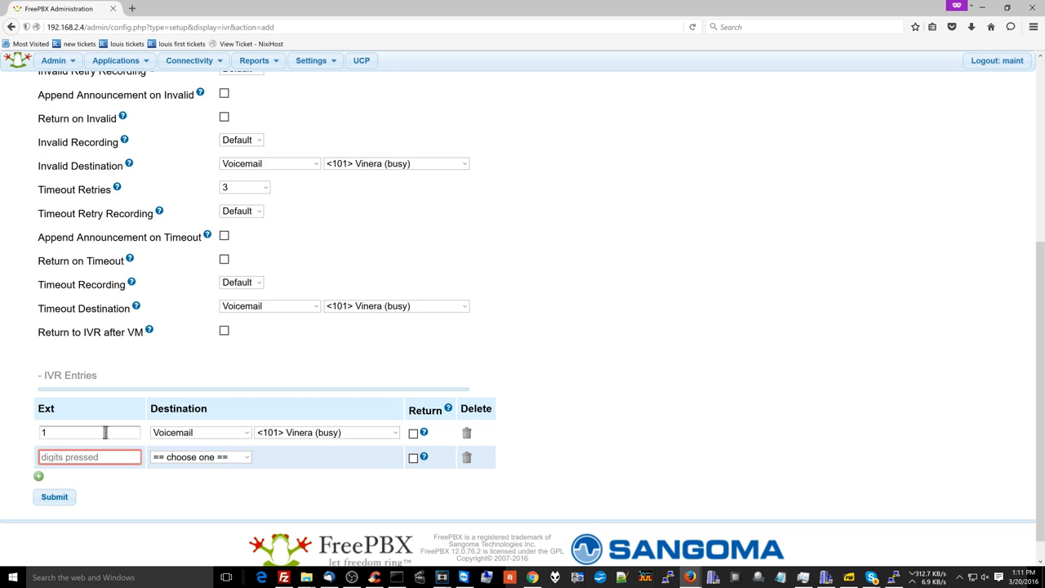
text(2)
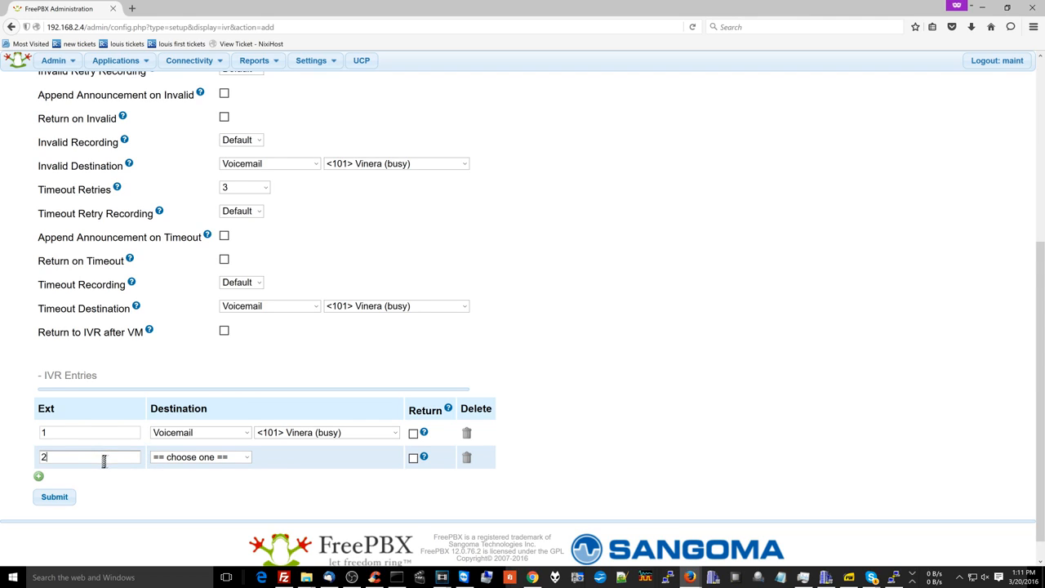
click(186, 462)
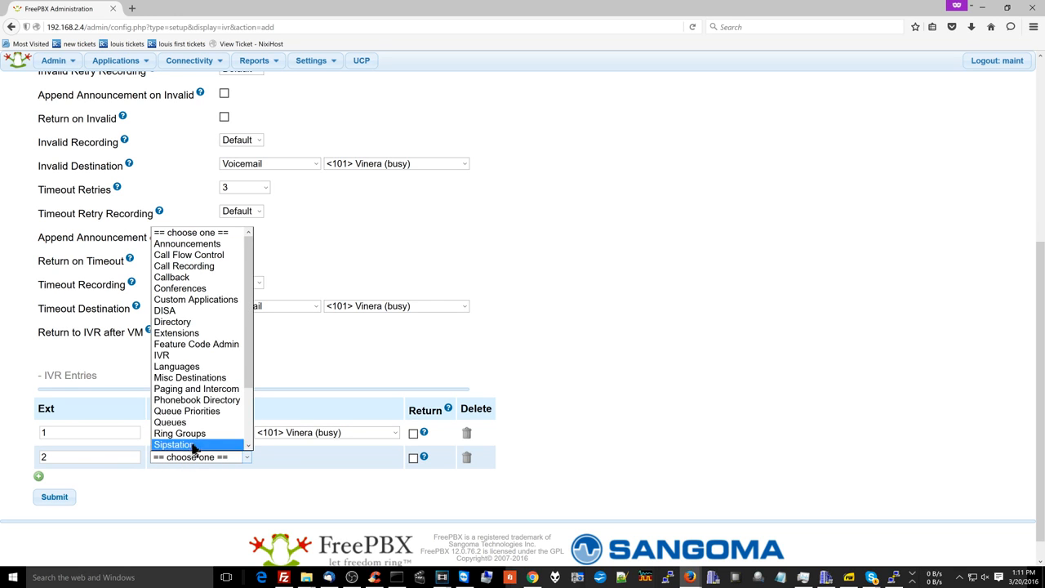
click(291, 366)
scroll(294, 365, up, 6)
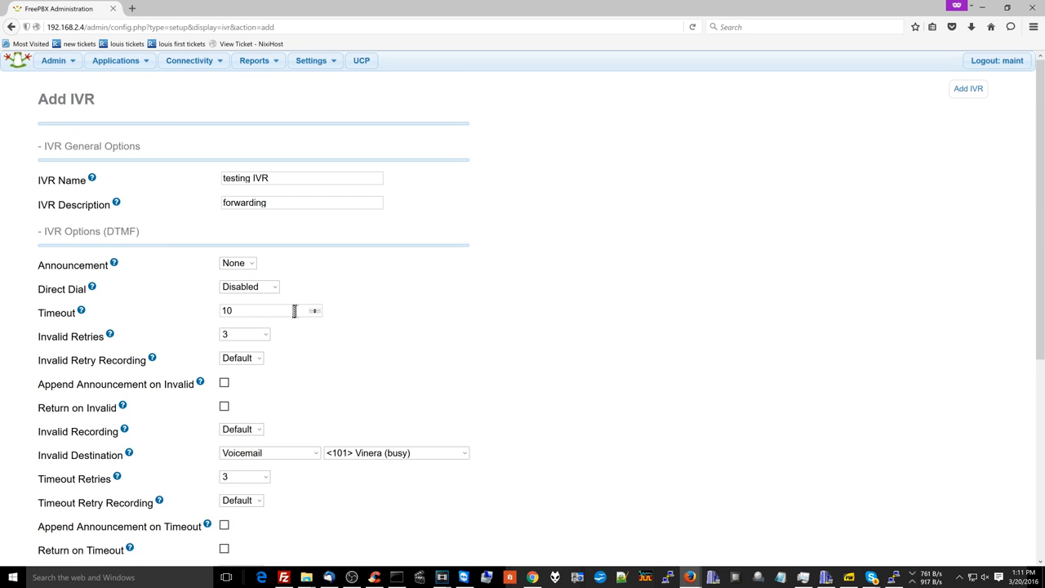
mouse_move(131, 64)
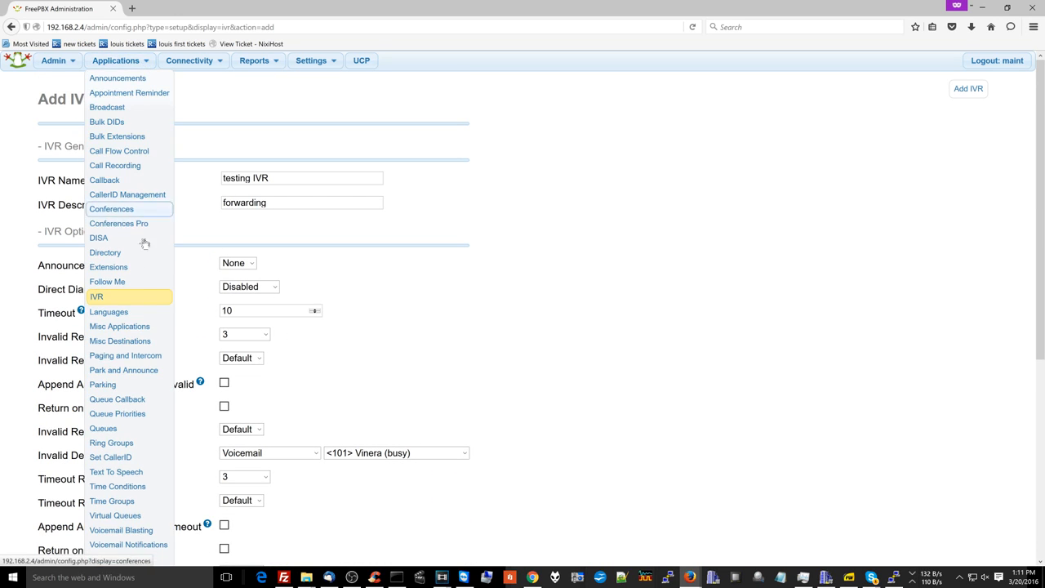
right_click(150, 342)
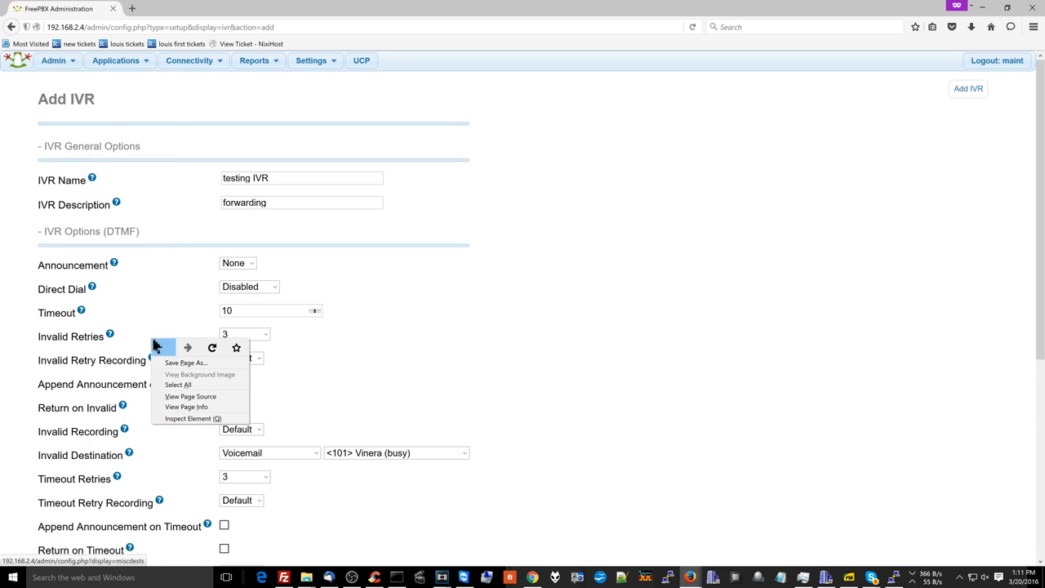
click(135, 146)
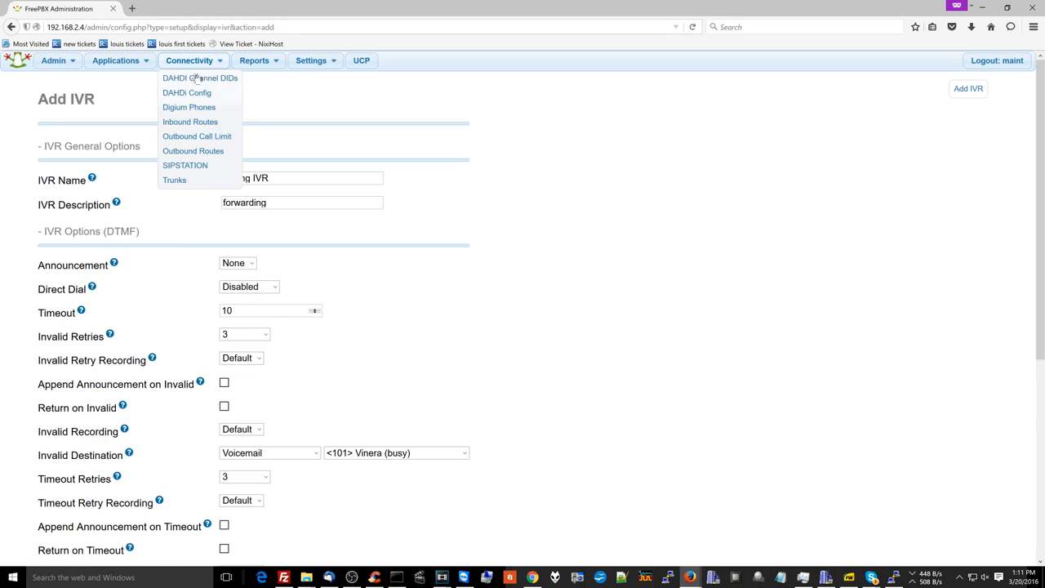
Load 192.168.2.4 in a new browser tab and open the Misc Destinations page there.
key(ctrl+t)
text(192.16)
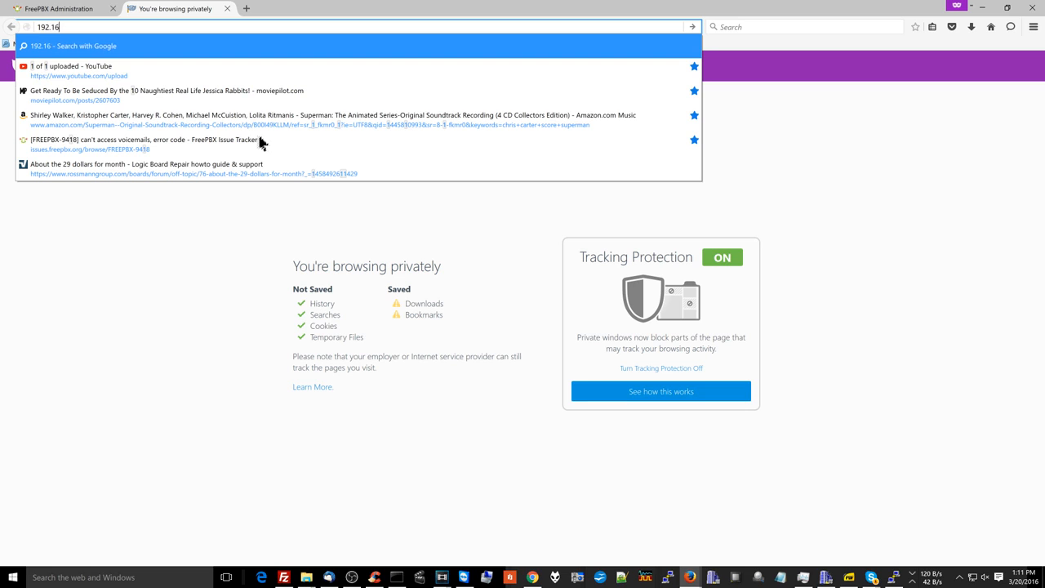
text(8.2.4)
key(Return)
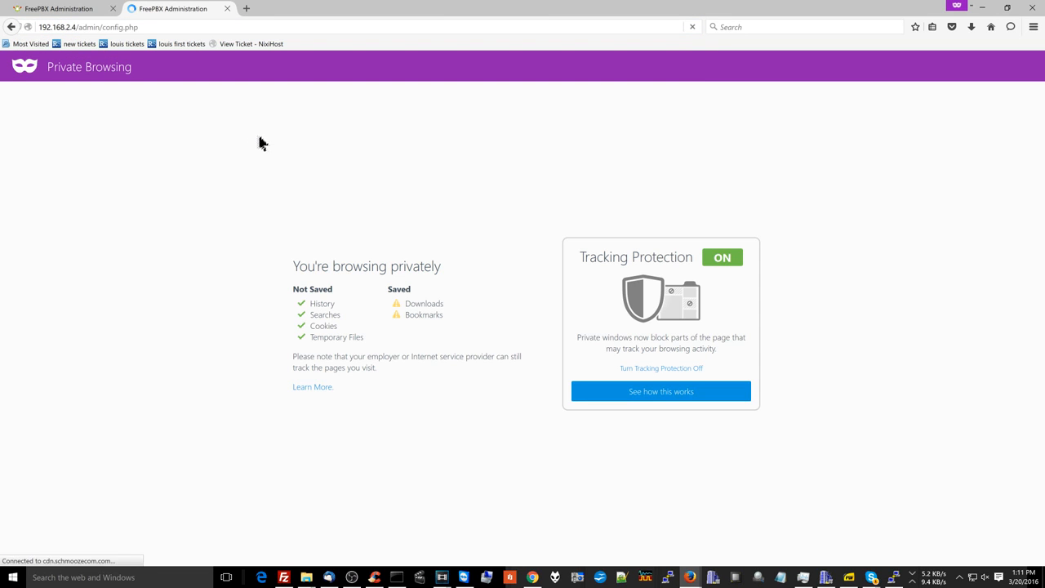
mouse_move(115, 61)
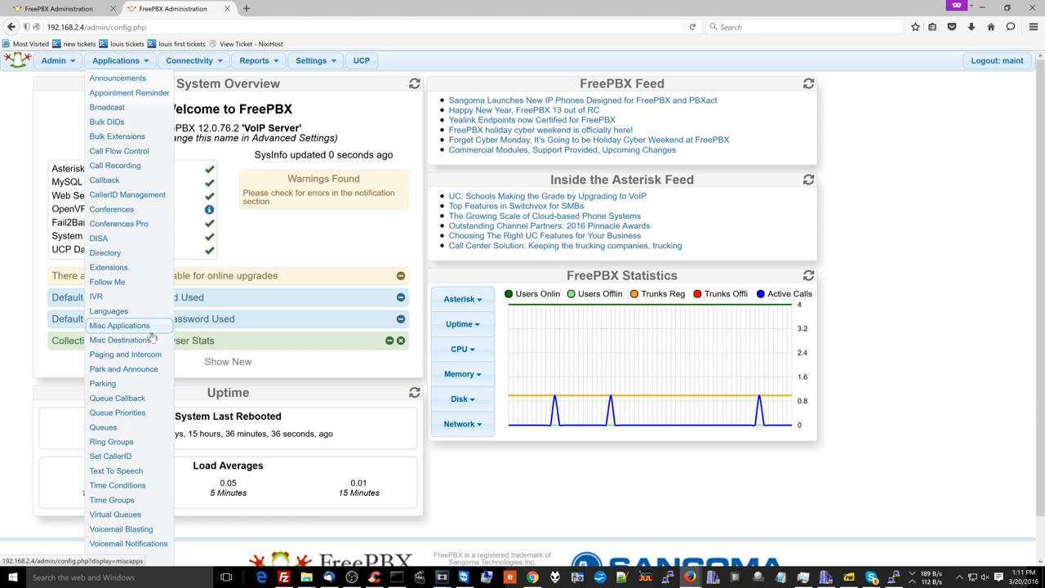
click(147, 340)
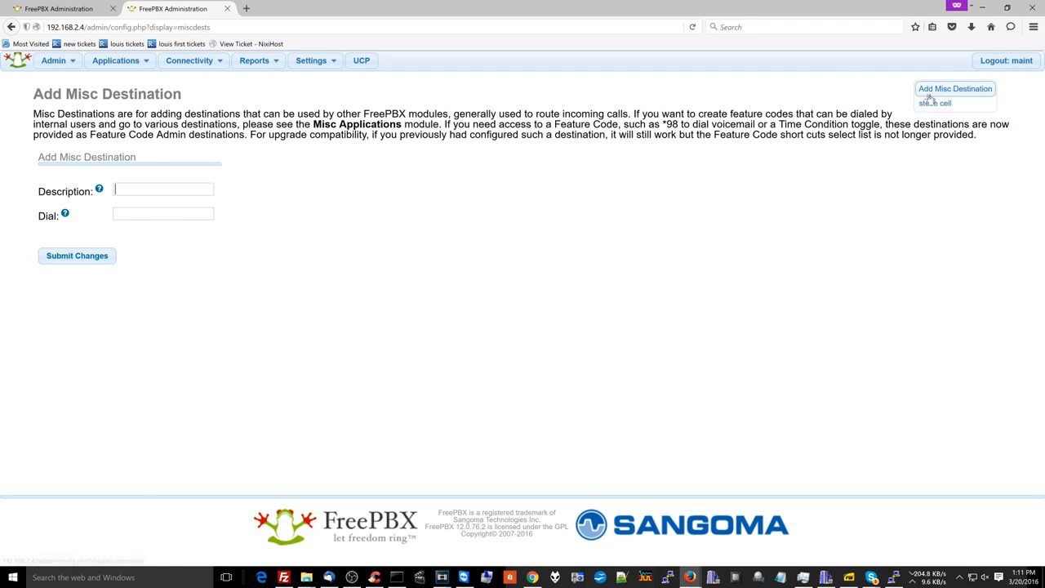
Add a misc destination describing the owner's cellphone number, enter the phone number to dial, and submit it.
click(955, 89)
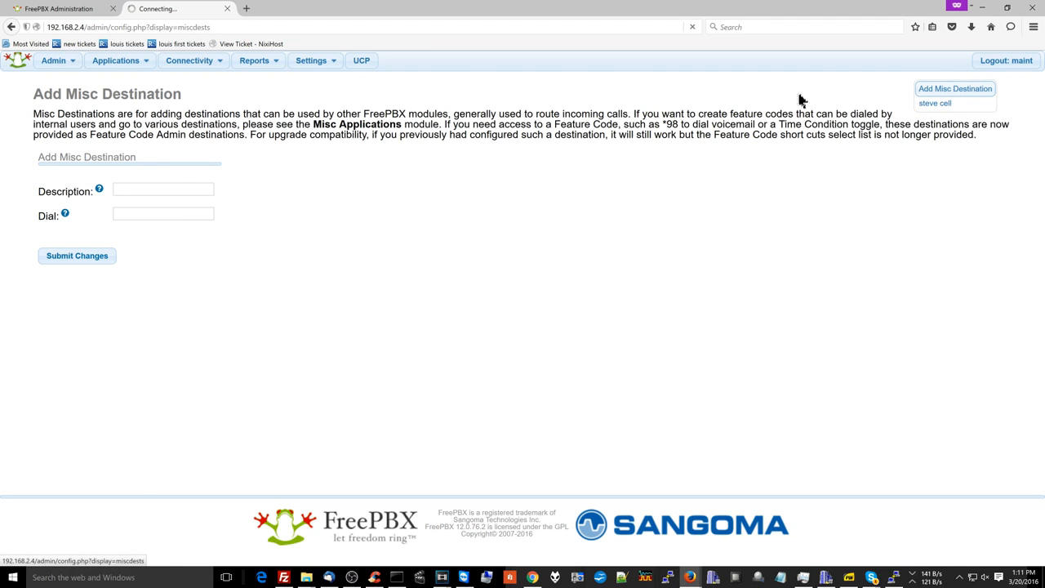
click(178, 188)
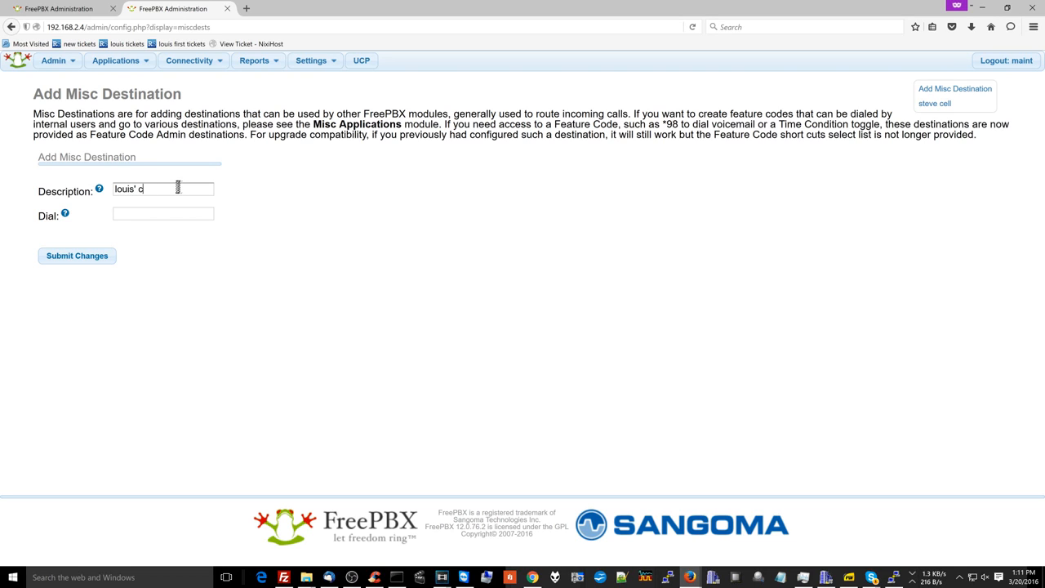
text(louis' cellphone number)
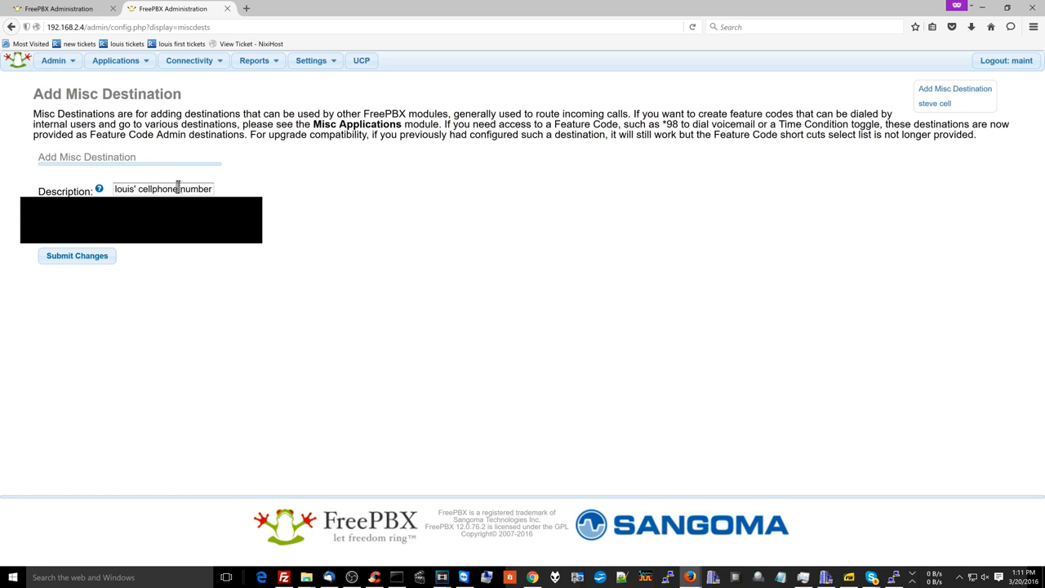
click(88, 257)
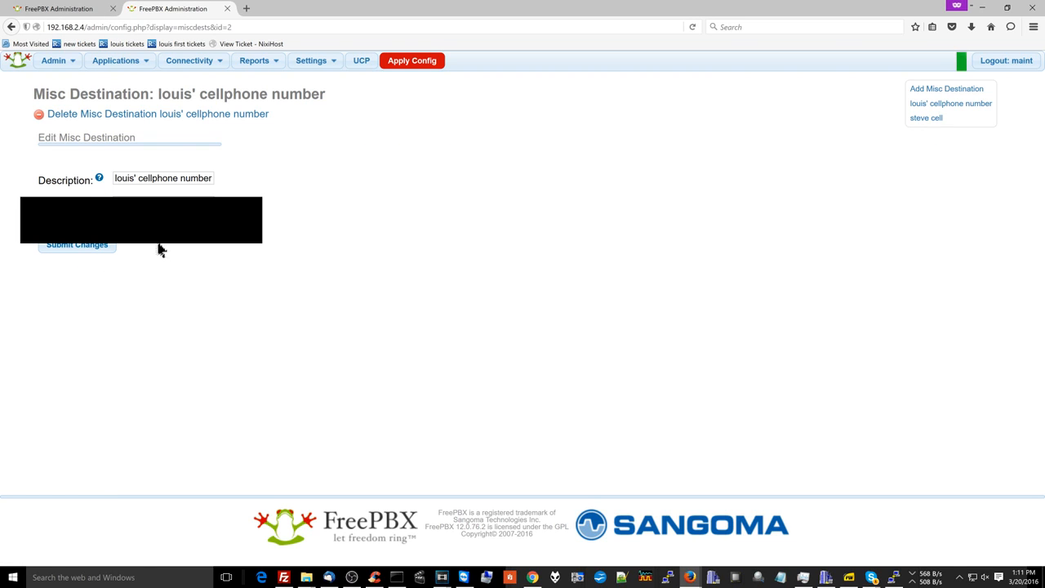
Apply the pending configuration changes and close the Misc Destinations browser tab.
click(942, 119)
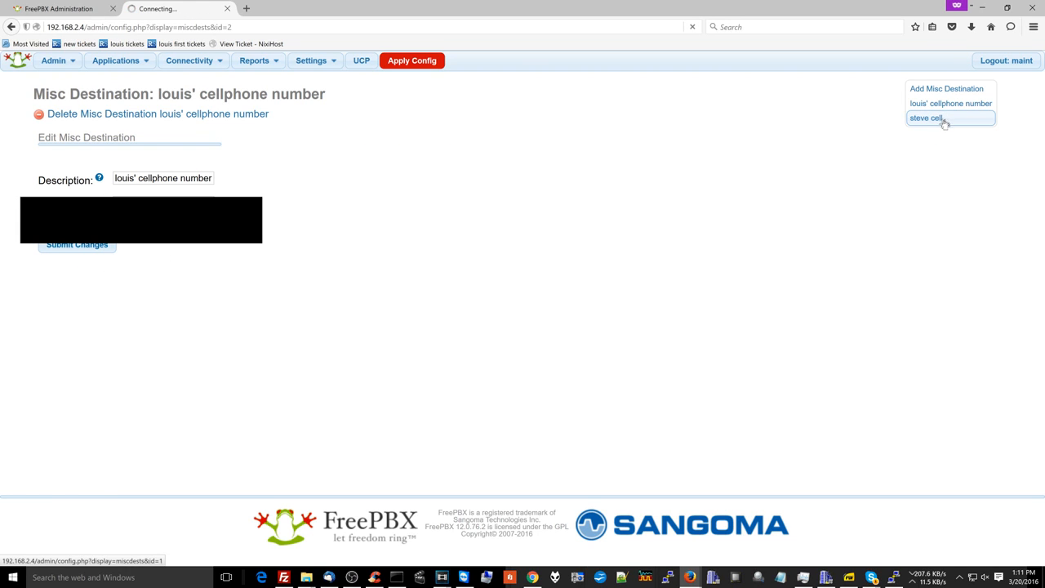
click(934, 103)
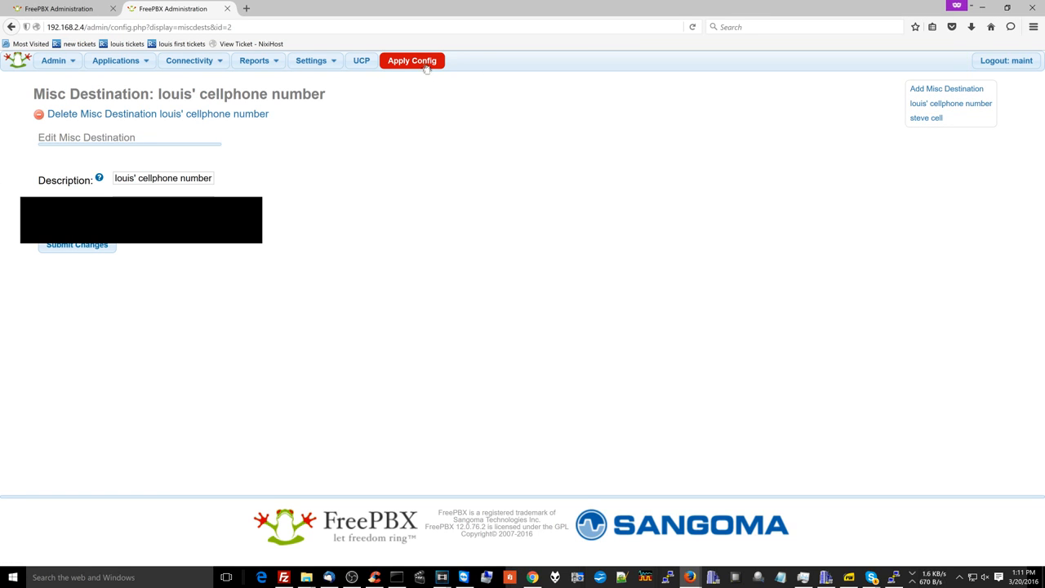
click(424, 66)
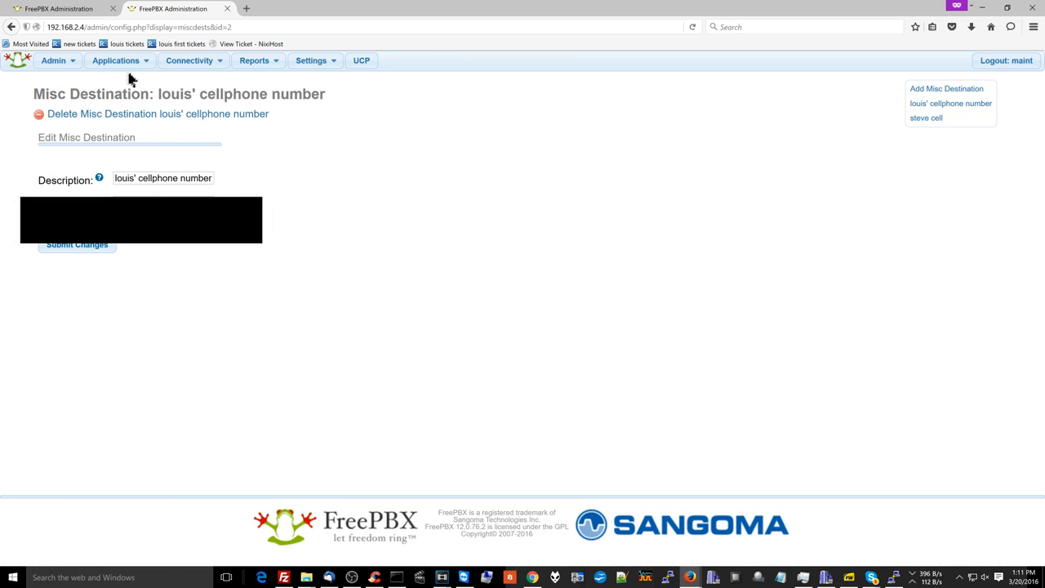
click(115, 61)
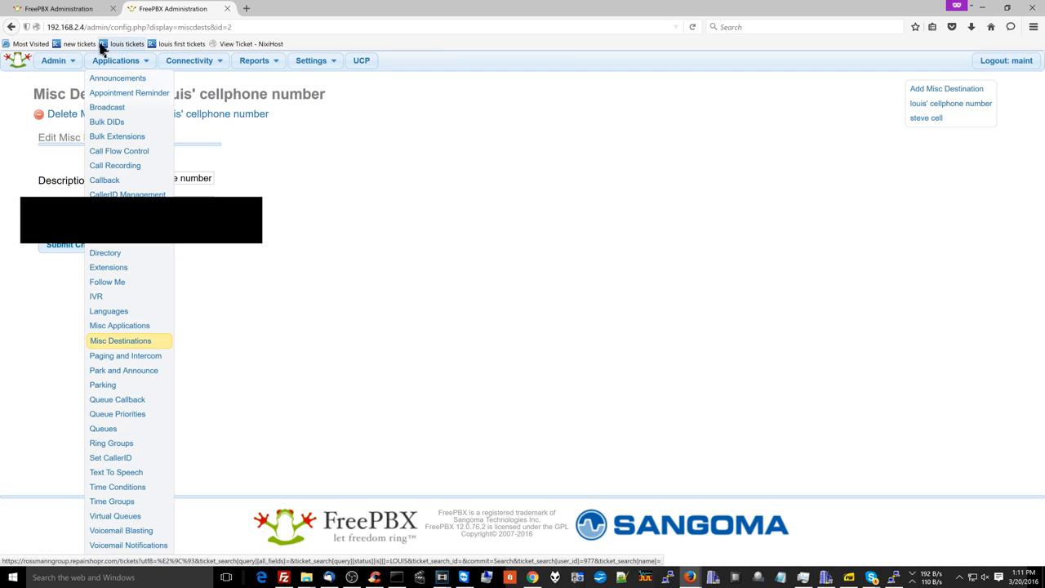
click(227, 8)
Replace IVR entry 2 with a new entry 2 routed to the previously existing cell misc destination, and submit the IVR.
scroll(276, 243, down, 3)
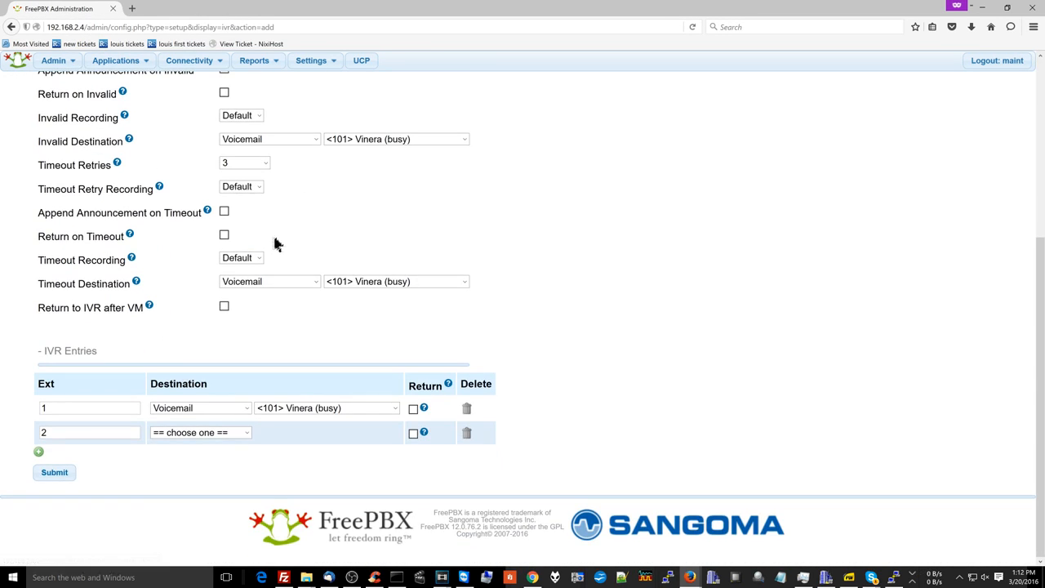
click(469, 435)
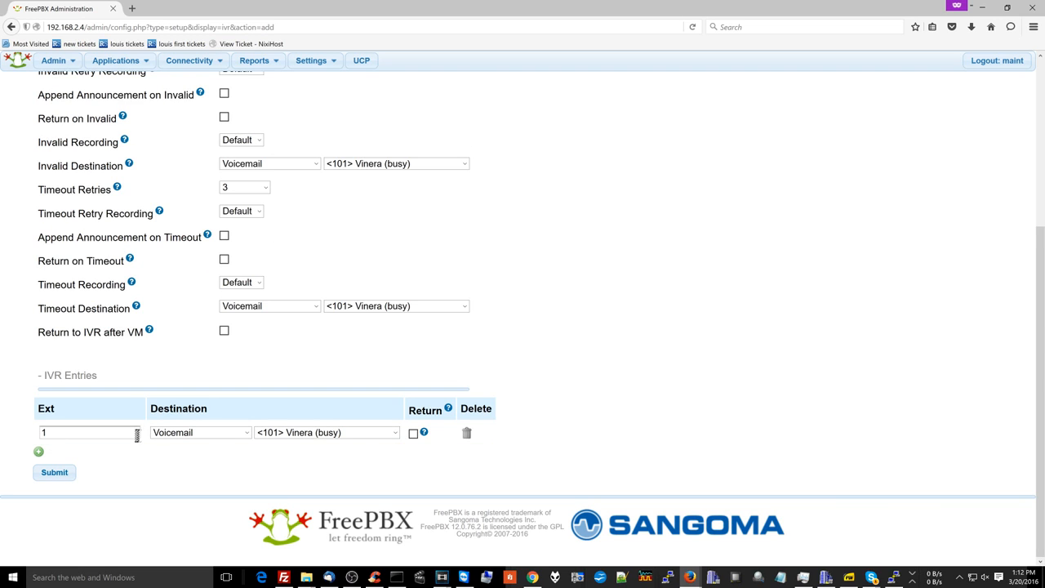
click(40, 453)
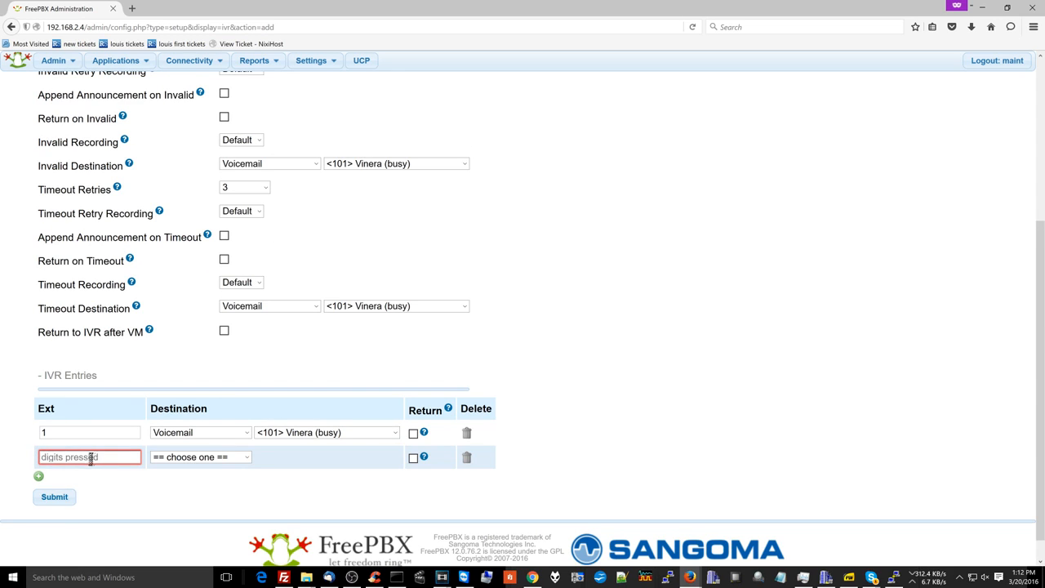
text(2)
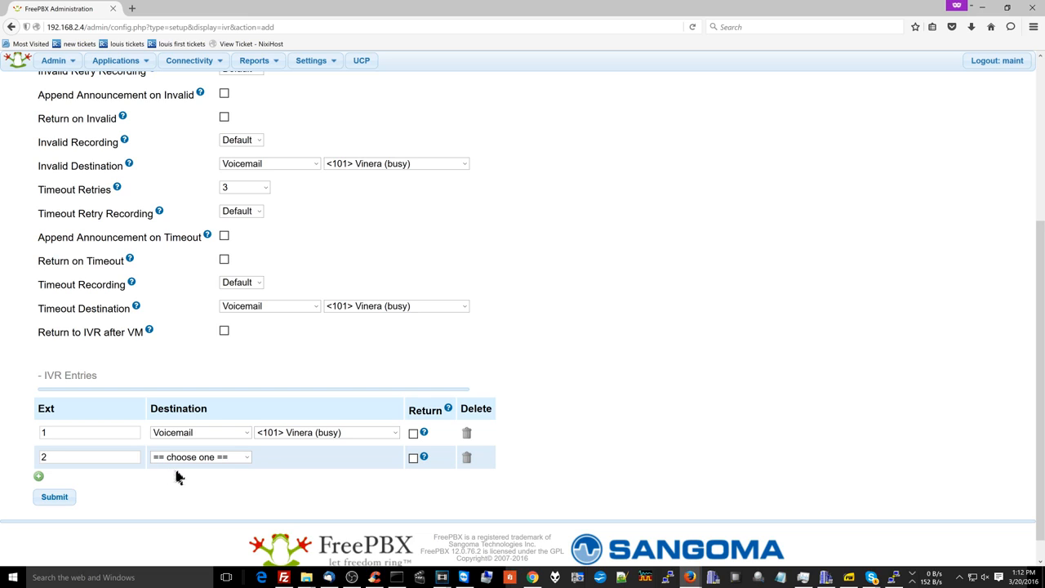
click(206, 462)
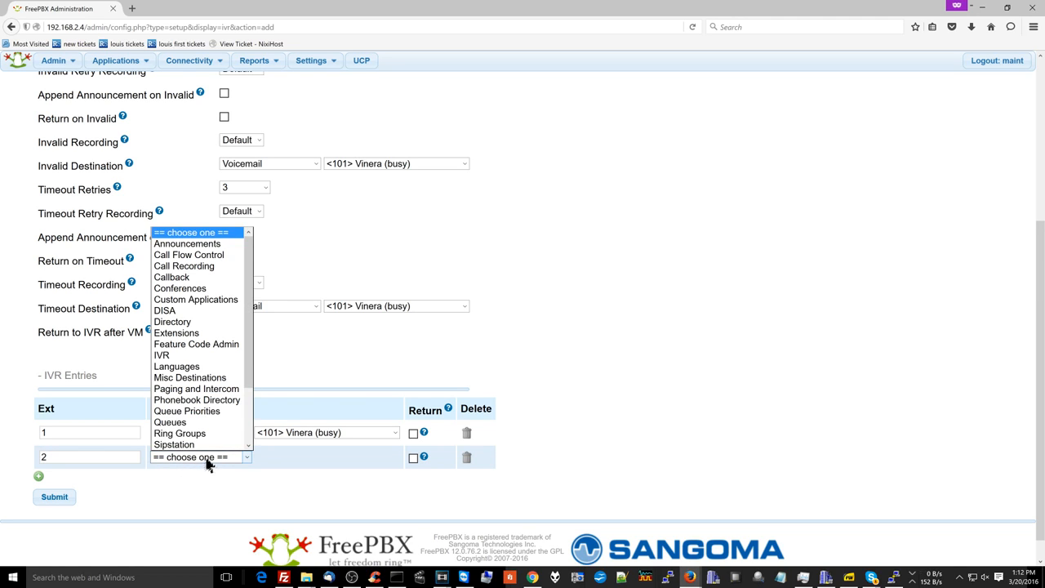
click(215, 383)
click(289, 458)
click(278, 470)
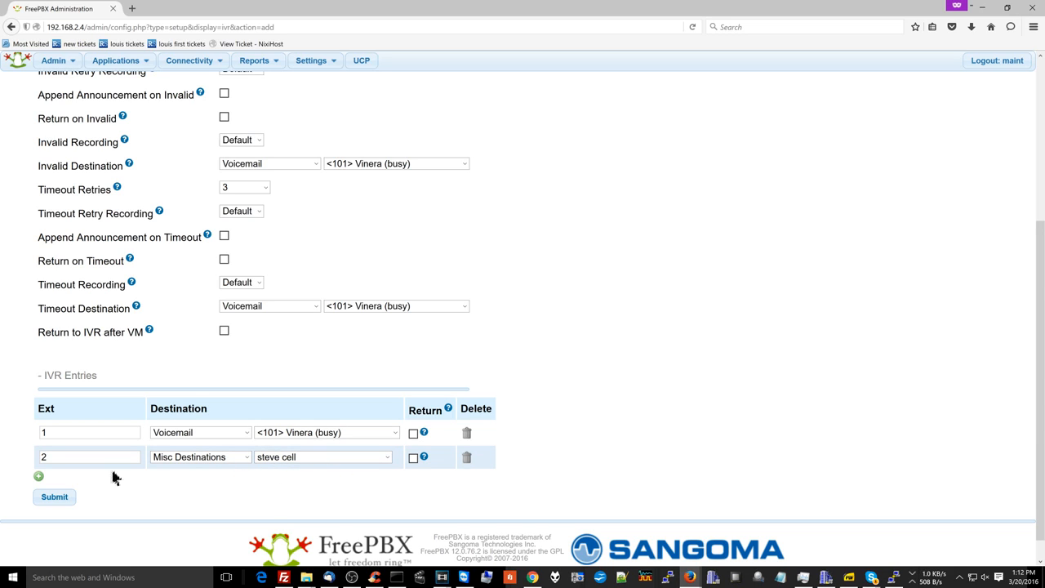
click(56, 497)
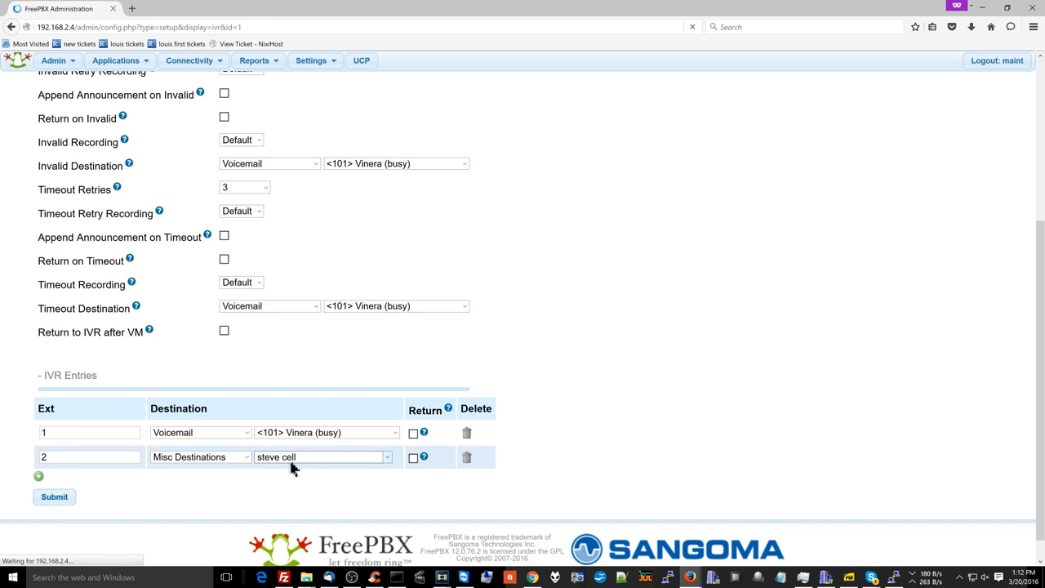
Switch IVR entry 2's misc destination to the owner's newly added cellphone number, submit the IVR, and apply the configuration.
scroll(284, 343, down, 4)
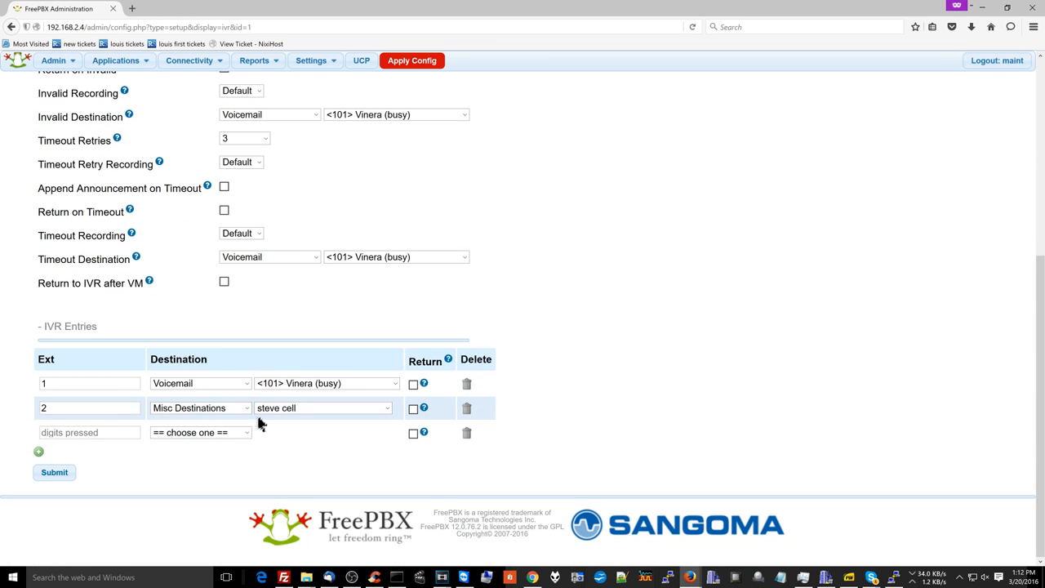
click(285, 410)
click(294, 421)
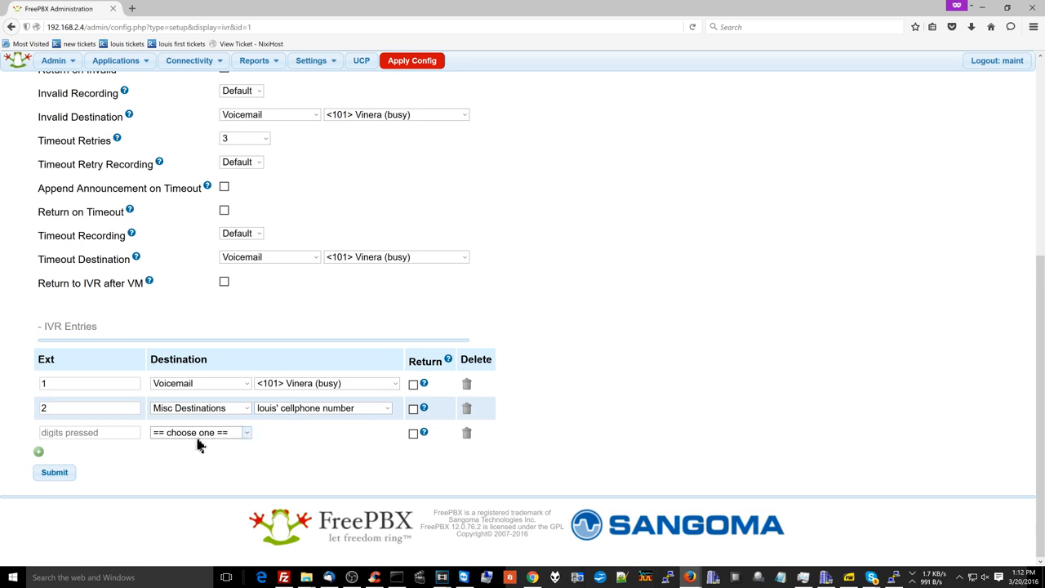
click(50, 475)
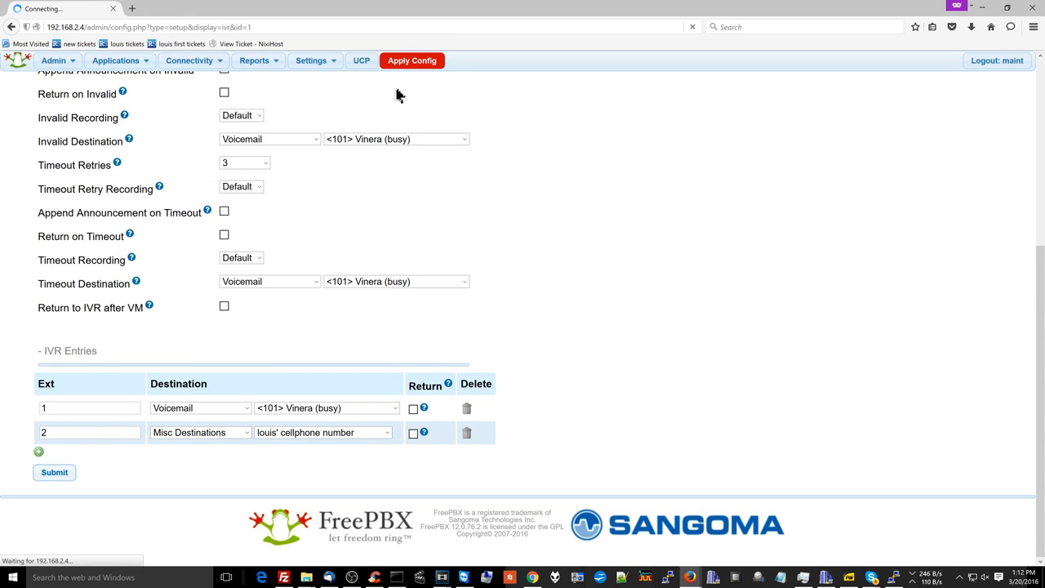
click(394, 65)
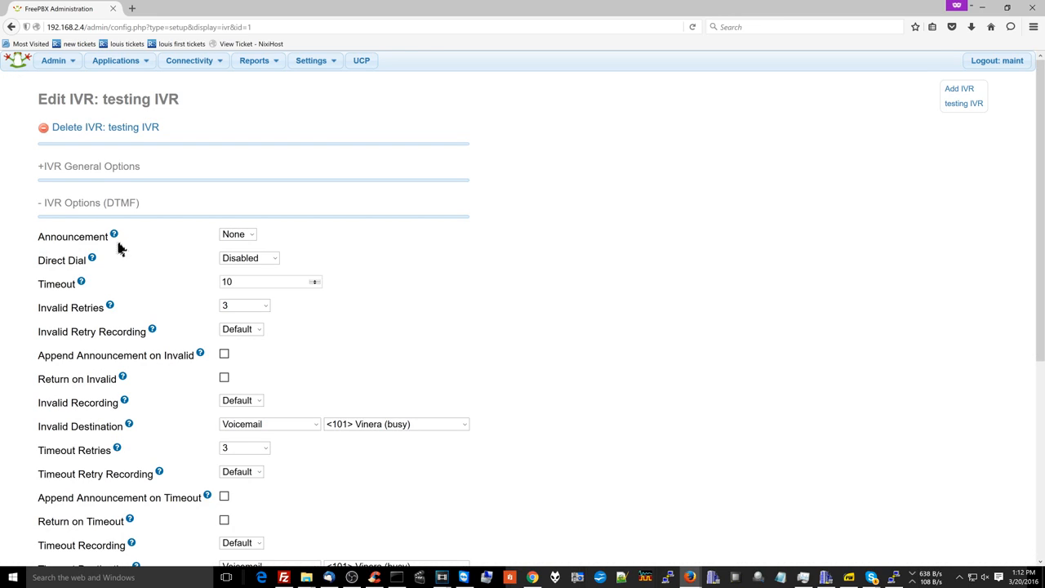
Open the System Recordings page and enter extension 401 as the phone for making and verifying the recording.
mouse_move(116, 235)
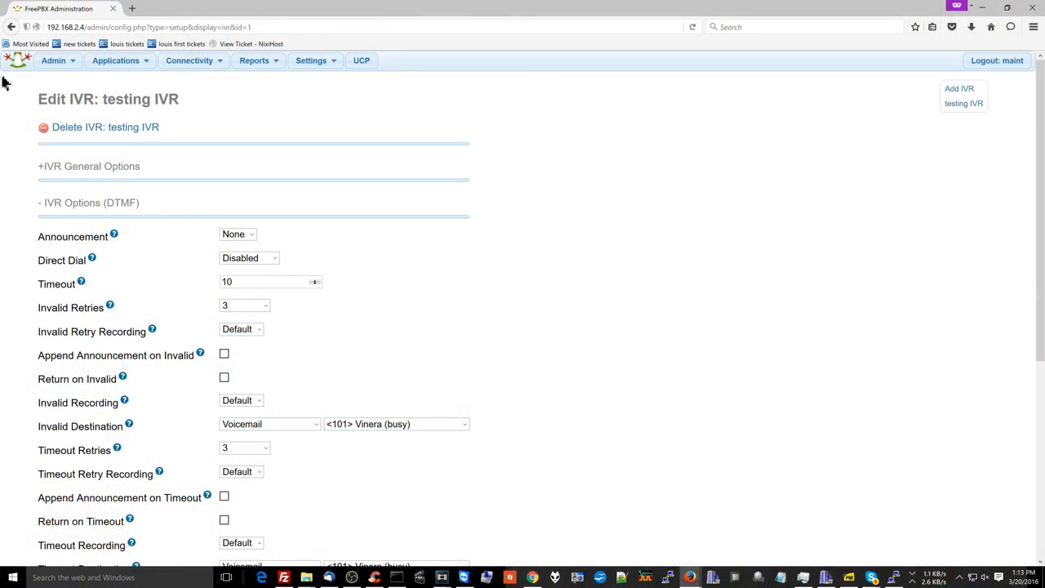
click(46, 64)
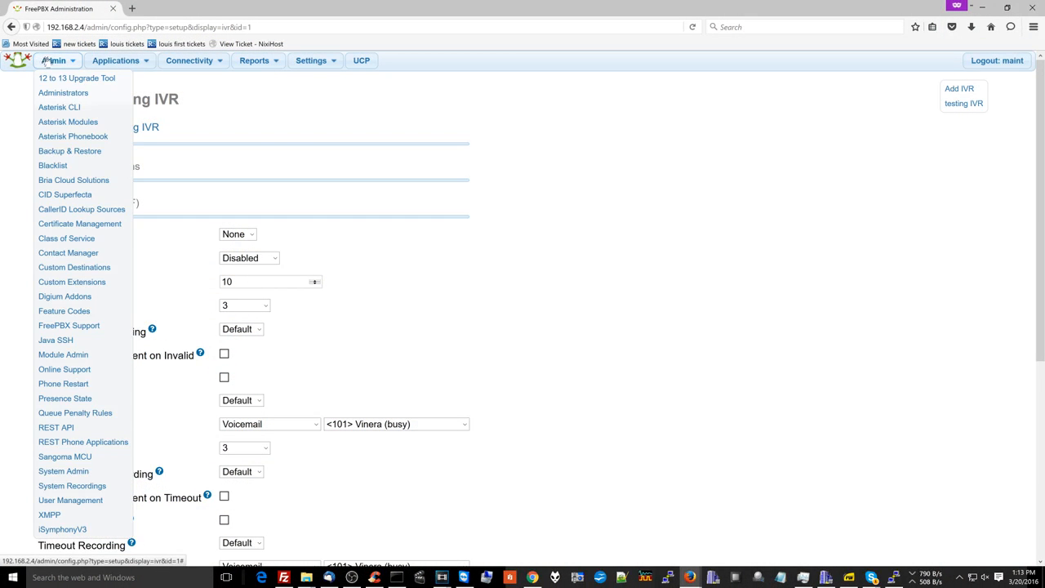
click(74, 488)
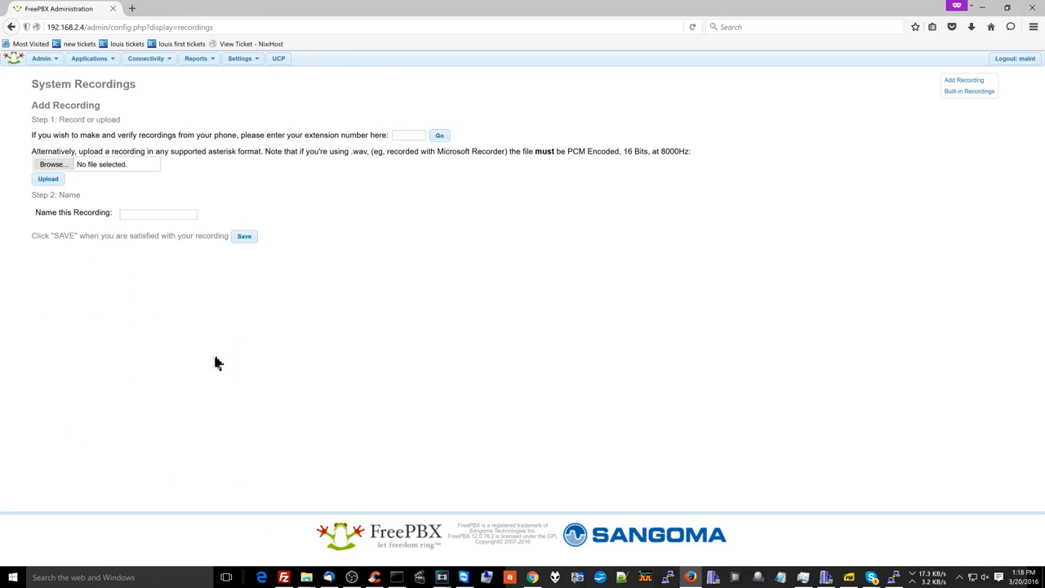
key(ctrl+plus)
key(ctrl+plus)
key(ctrl+plus)
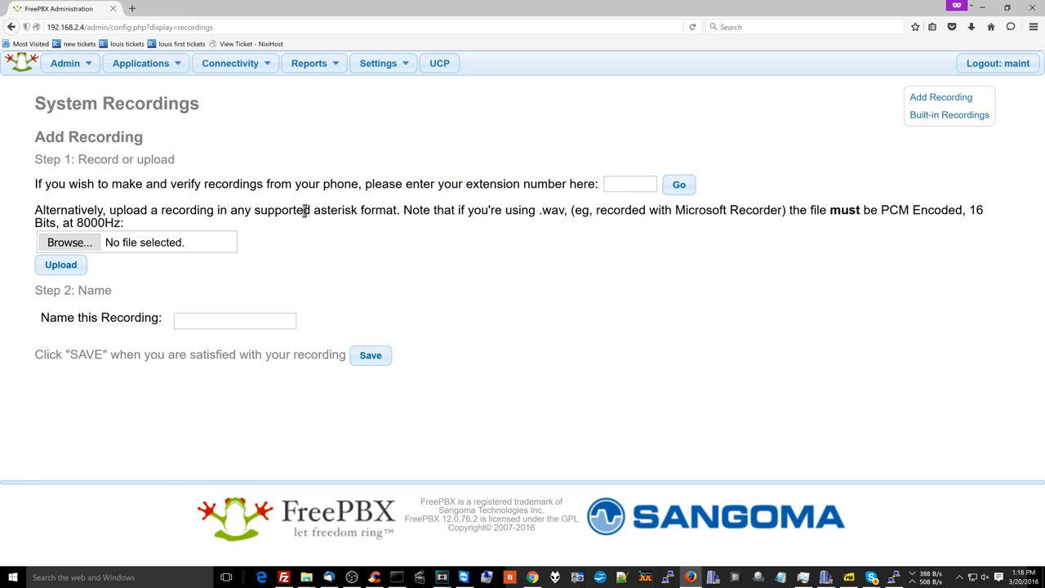
click(632, 183)
text(401)
click(678, 184)
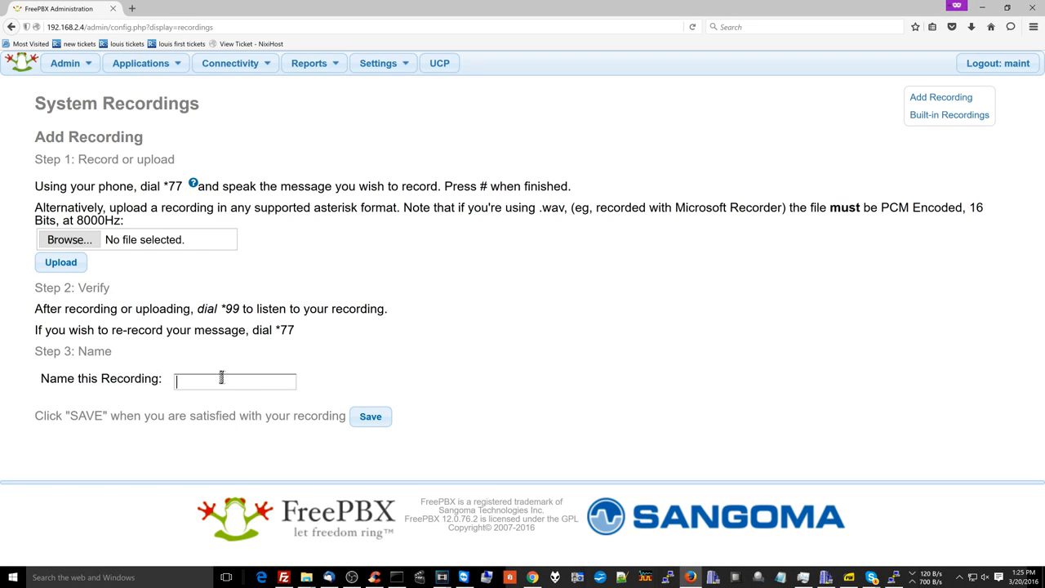
Name the recording "voicemail or cellphone ivr" and try to save it.
text(voicemail or cellphone ivr)
click(371, 417)
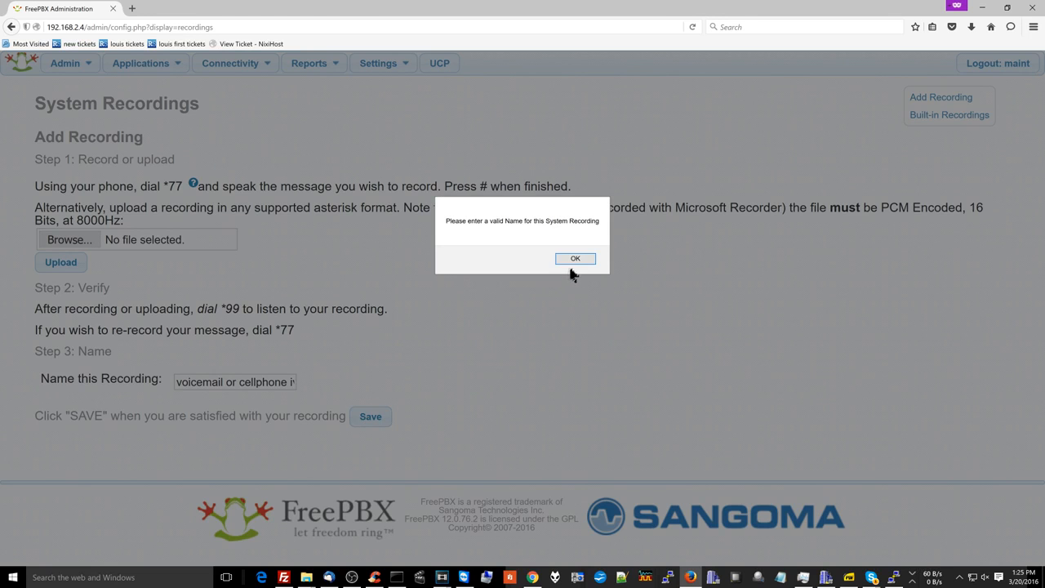
click(575, 258)
Save the recording under the space-free name voicemailorcellphoneivr and open its saved entry.
click(221, 381)
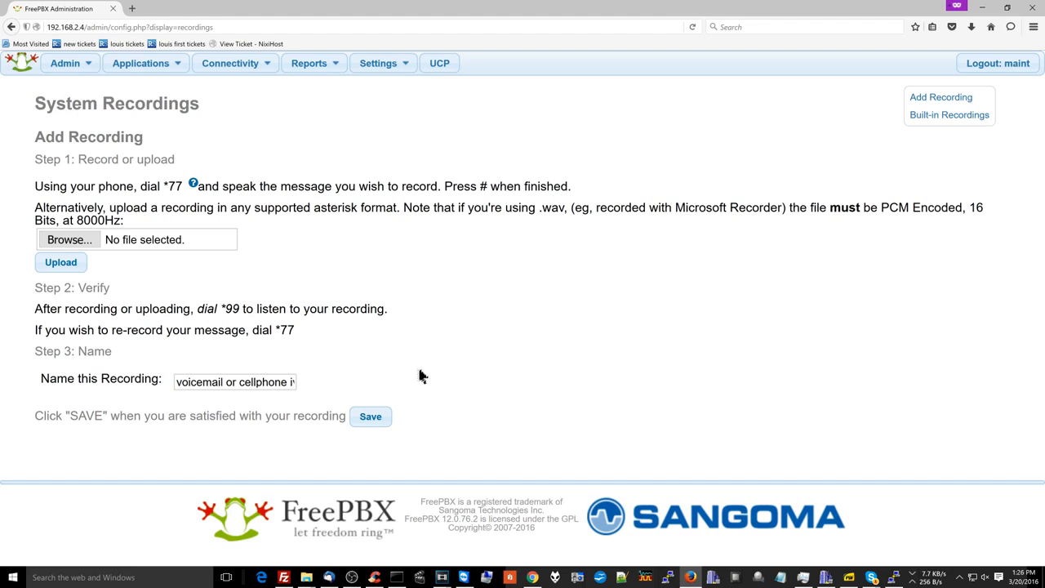
key(Delete)
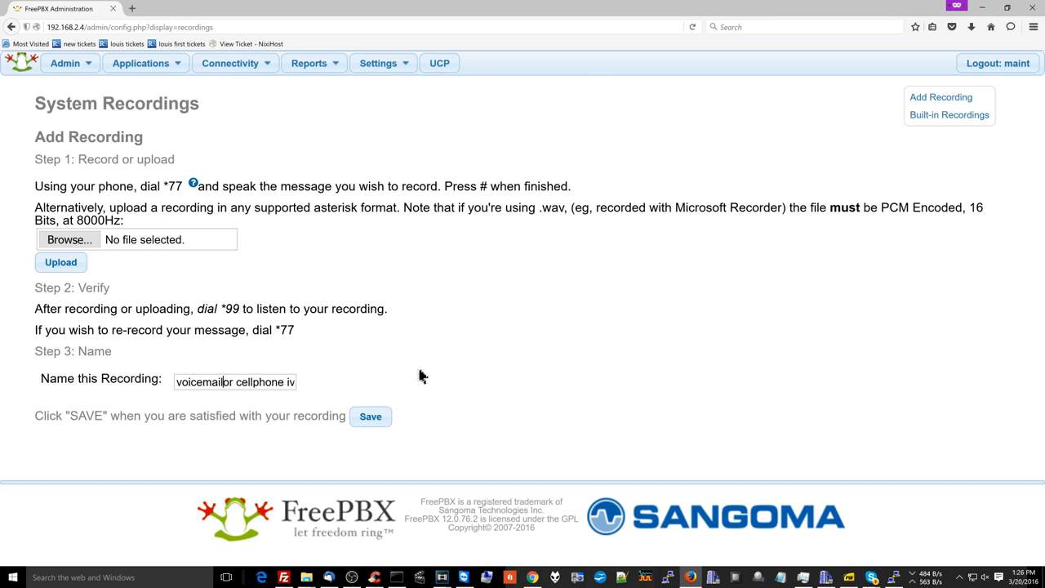
key(shift+Left)
key(Delete)
key(ctrl+Right)
key(shift+Left)
key(Delete)
click(355, 418)
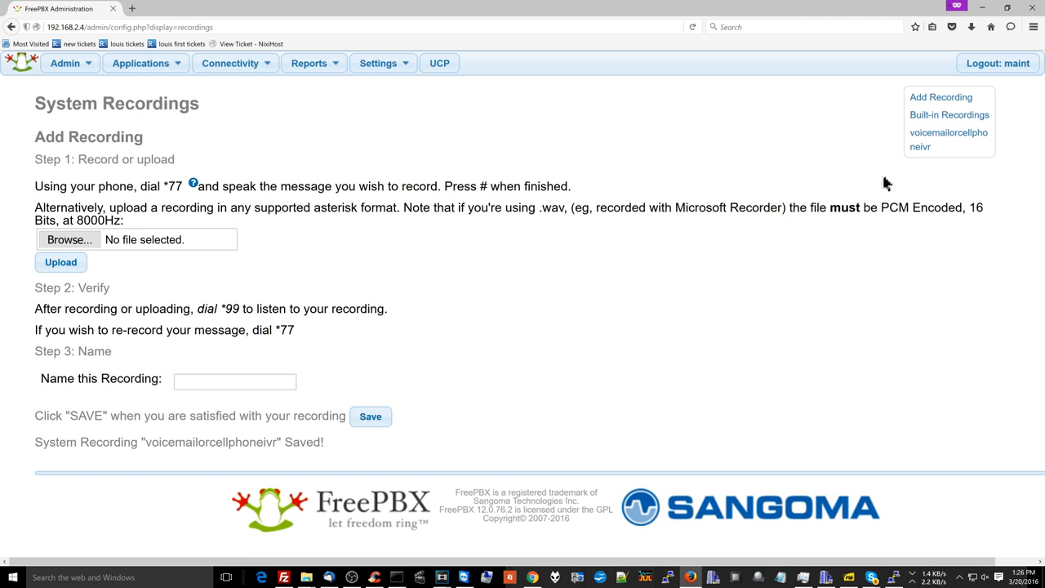
click(943, 133)
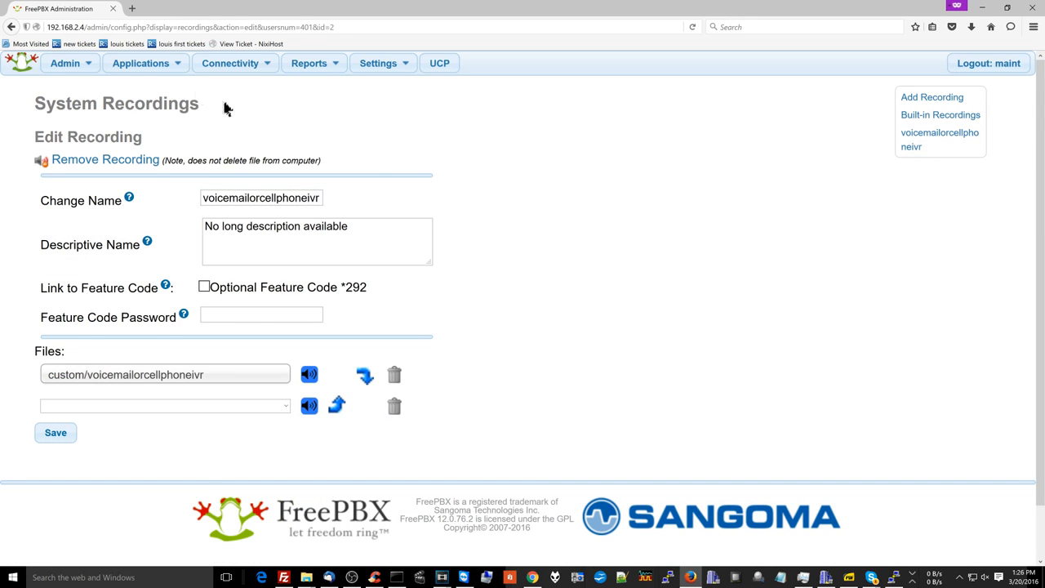
Set the Announcement of testing IVR to voicemailorcellphoneivr, submit the IVR, and apply the configuration.
mouse_move(169, 70)
click(147, 349)
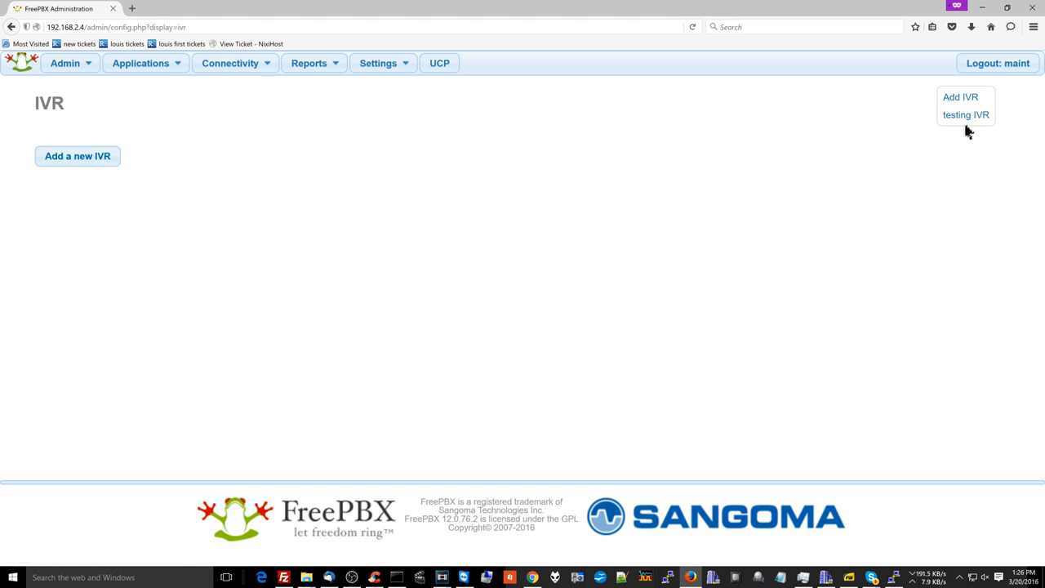
click(969, 119)
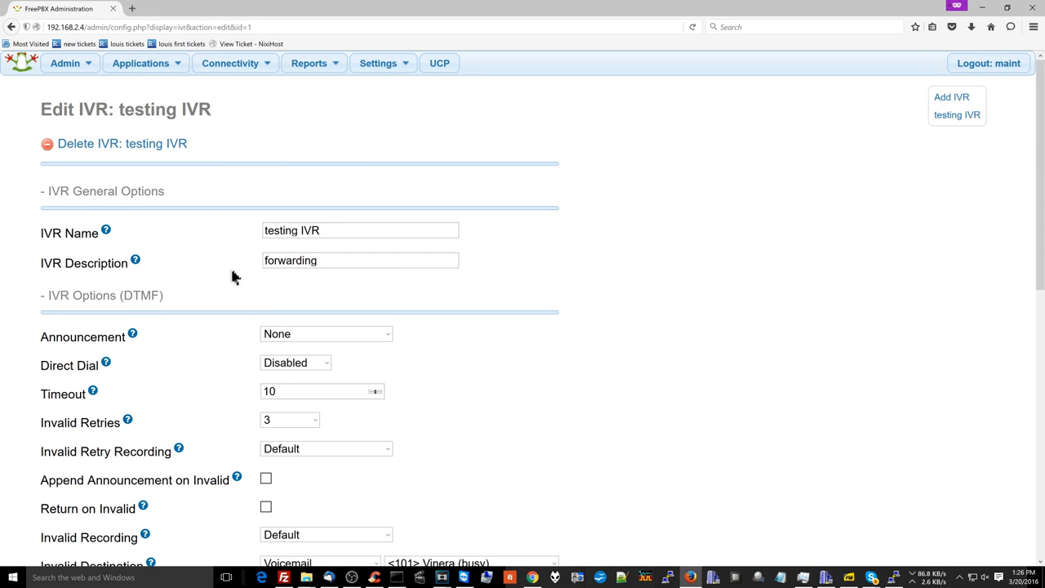
click(287, 334)
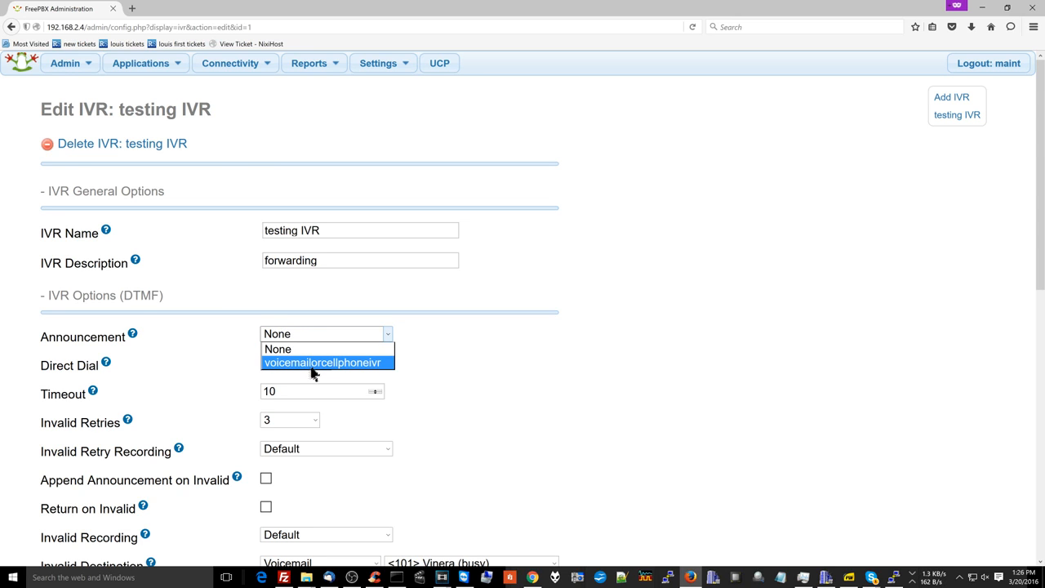
click(311, 364)
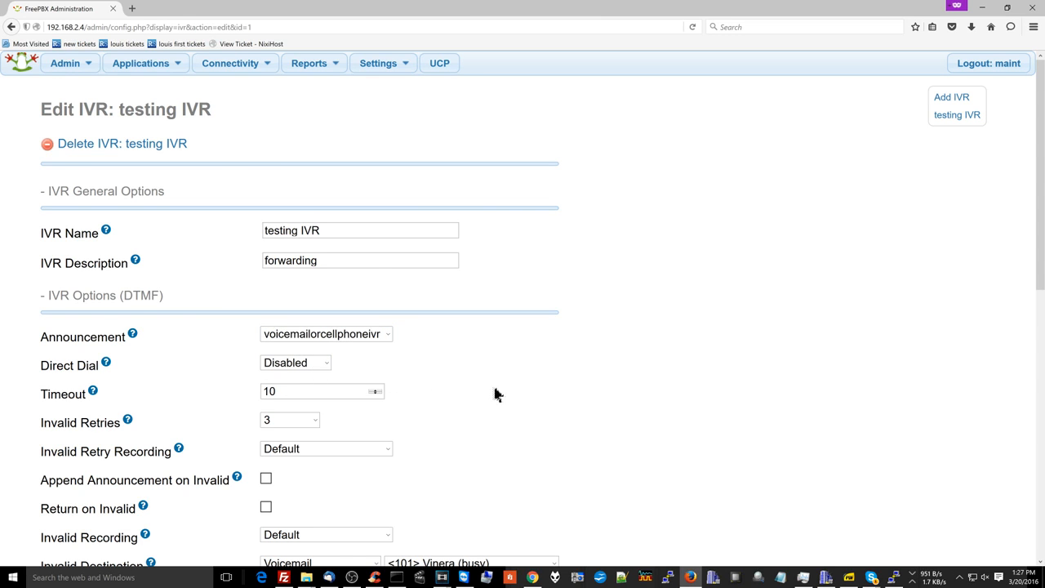
scroll(493, 383, down, 10)
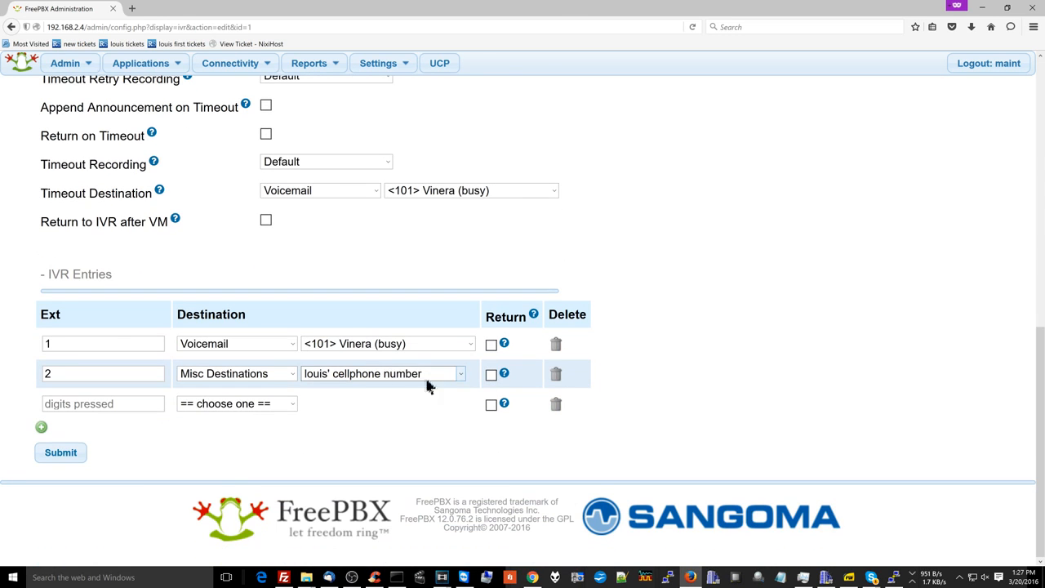
click(61, 455)
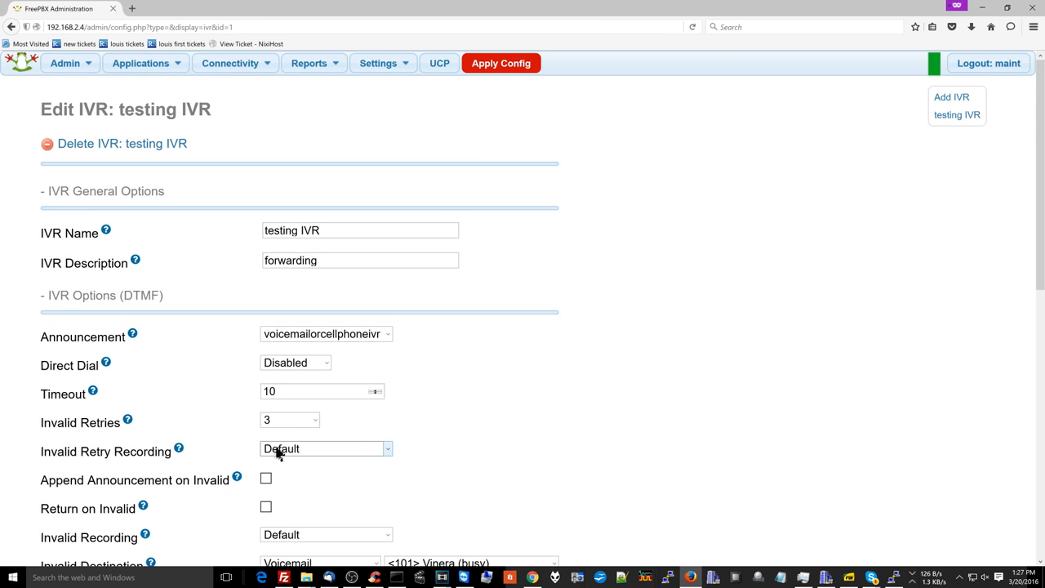
click(502, 64)
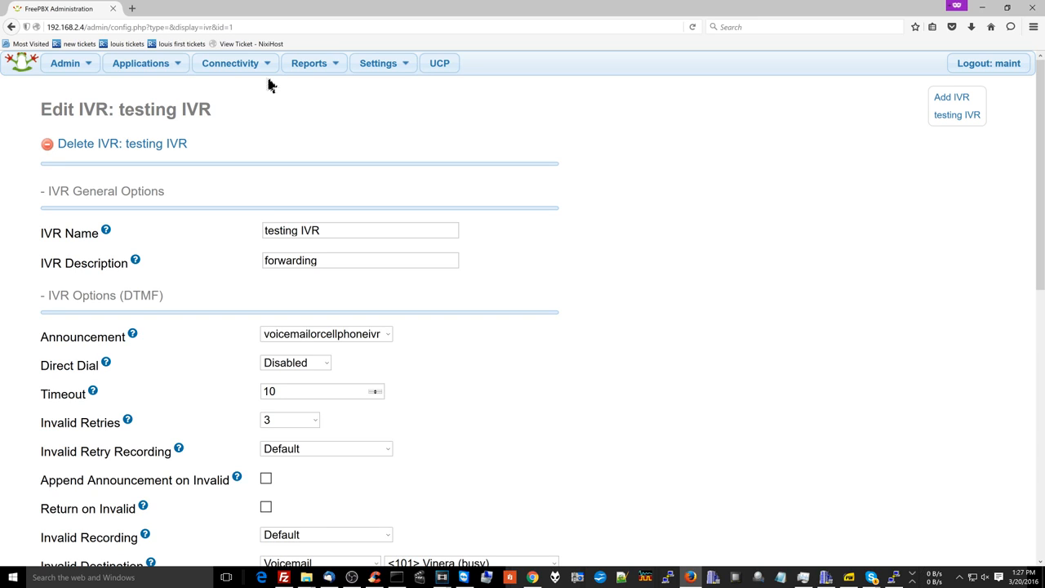
Set the destination of the repairline inbound route to the IVR named testing IVR and submit the route.
mouse_move(270, 73)
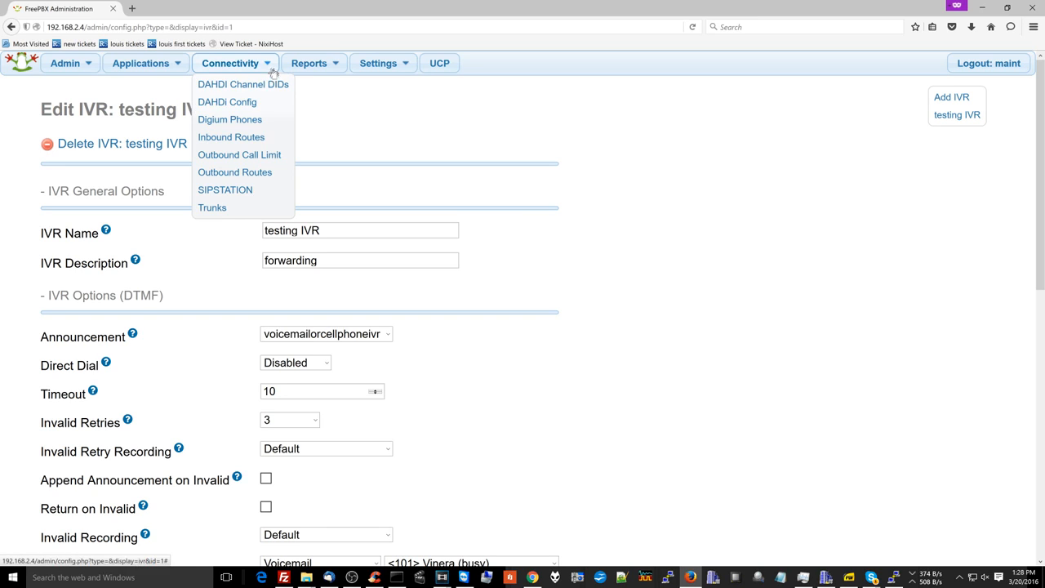
click(261, 138)
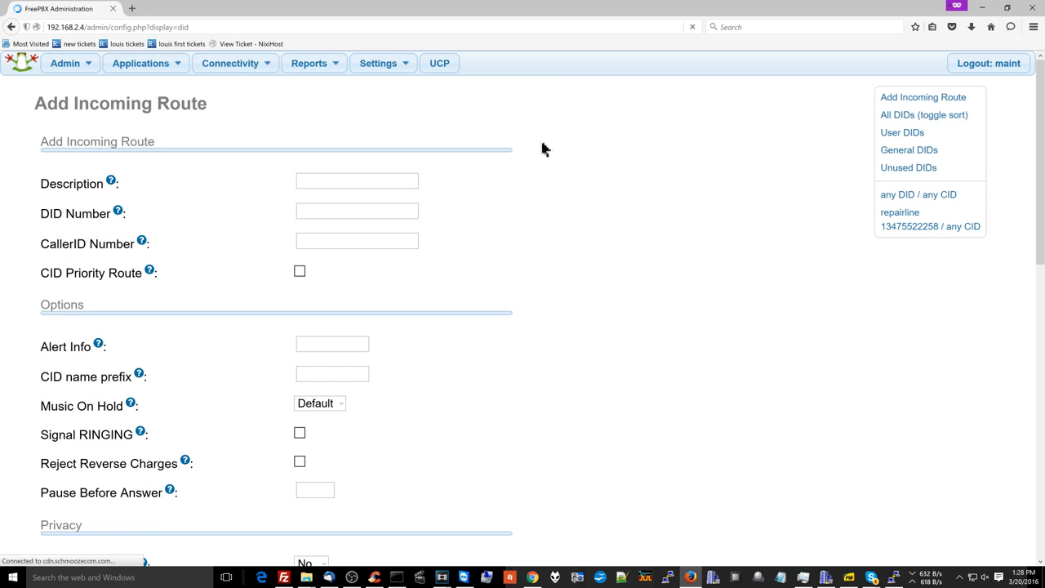
click(939, 219)
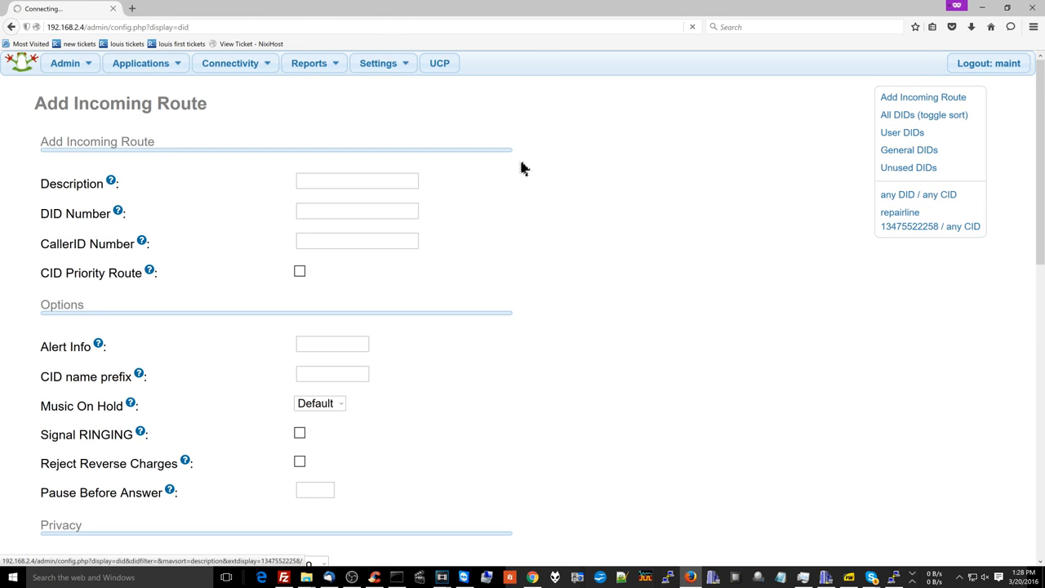
scroll(604, 208, down, 15)
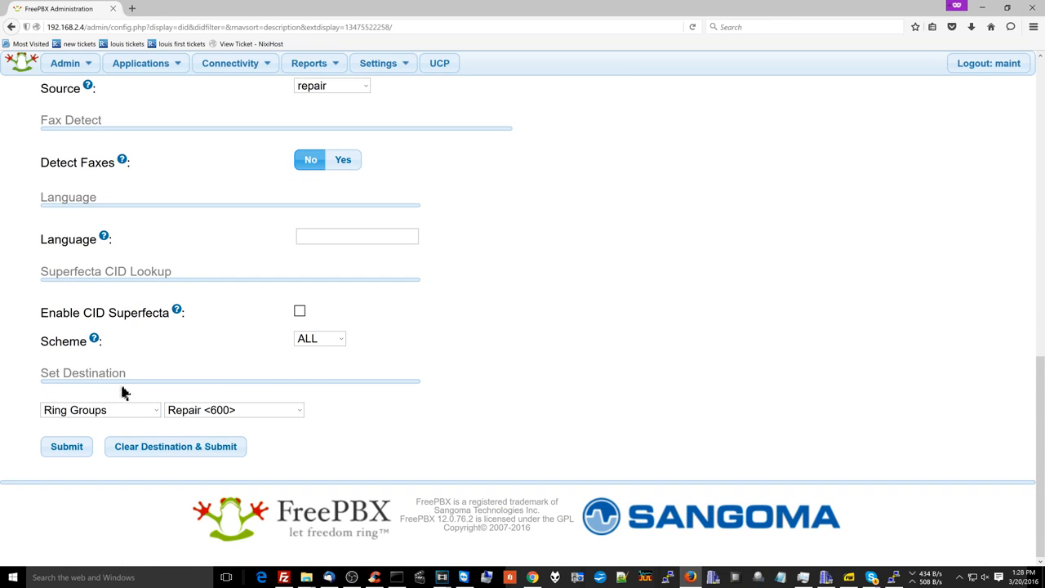
click(157, 410)
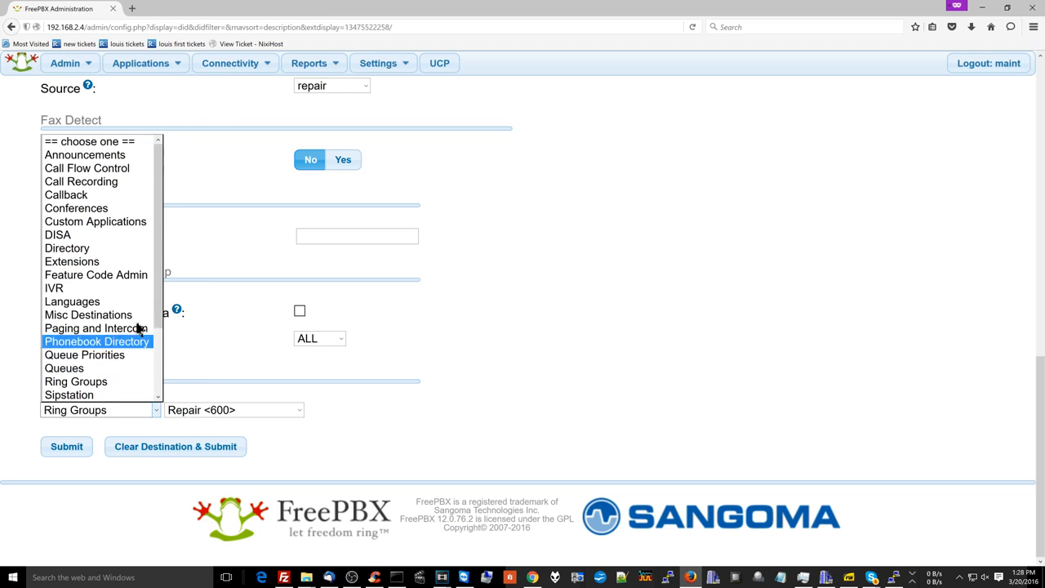
click(134, 292)
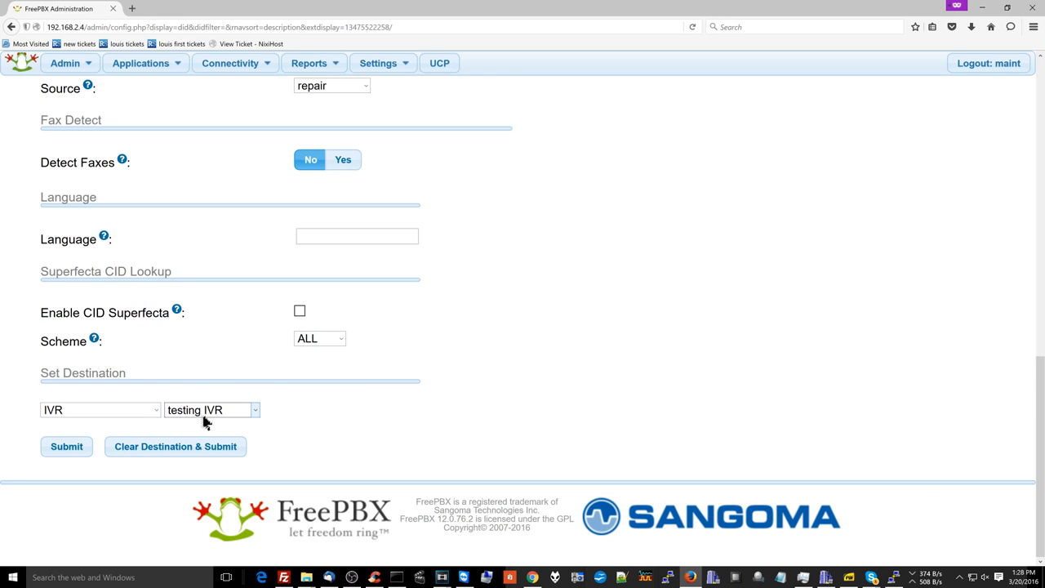
click(85, 447)
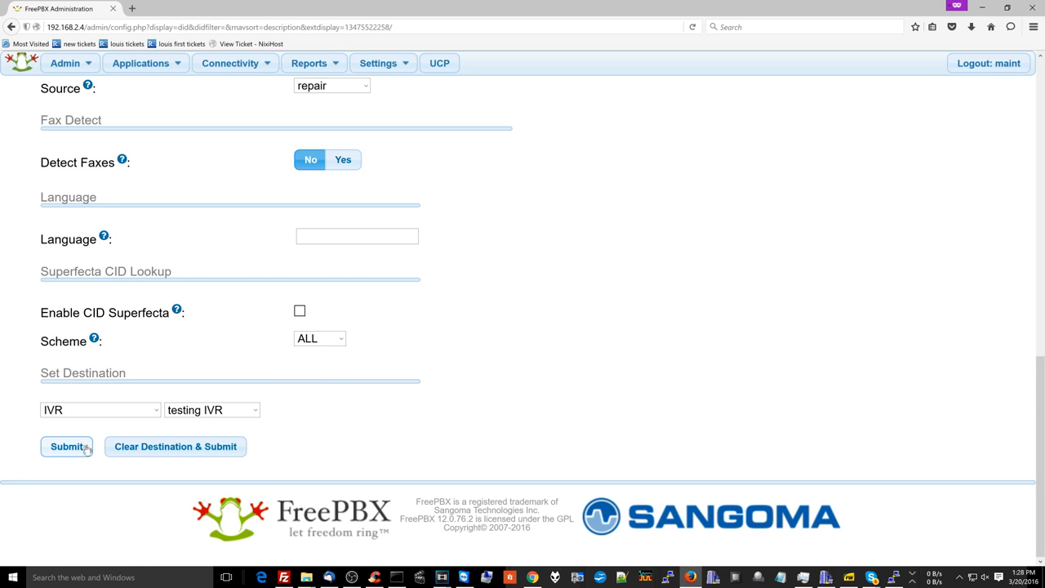